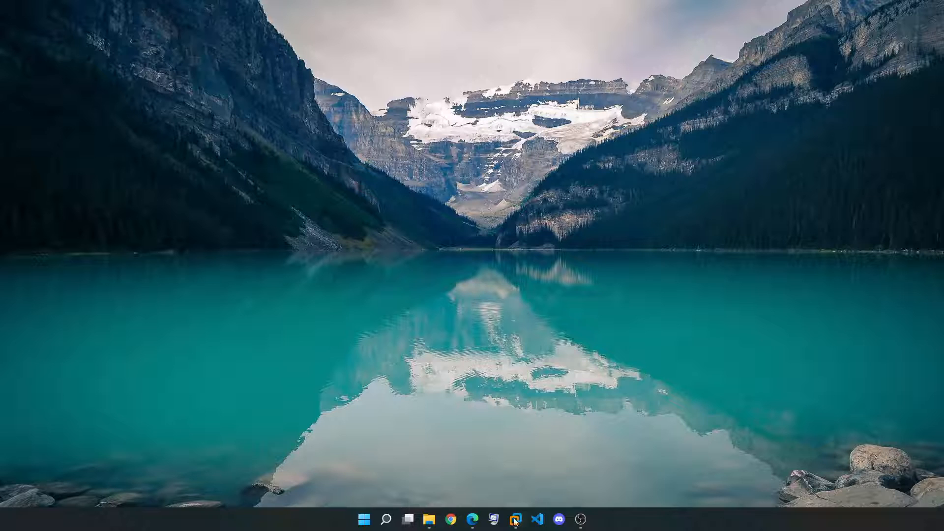
# Restore the VMware Workstation window from the taskbar to show its Home page
pyautogui.click(515, 520)
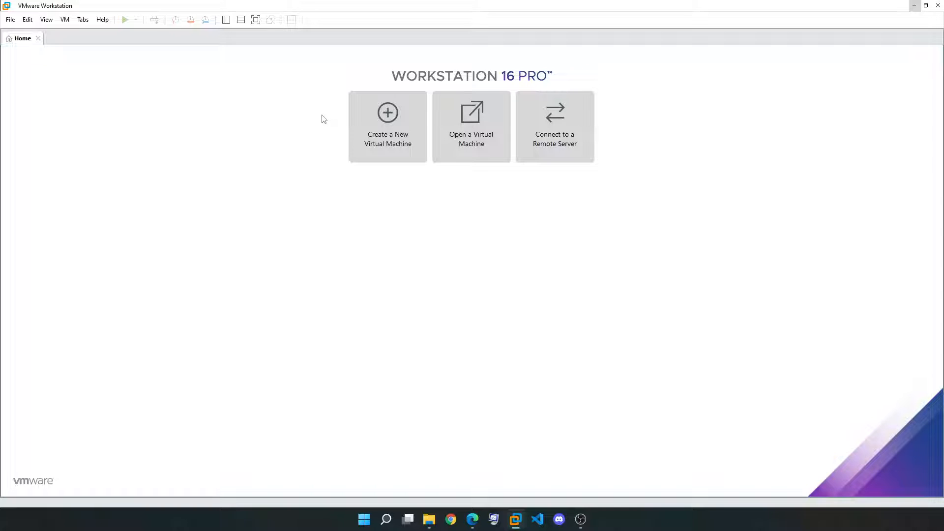
# Start a Custom (advanced) new VM with Workstation 16.x compatibility, then switch to Edge
pyautogui.click(389, 119)
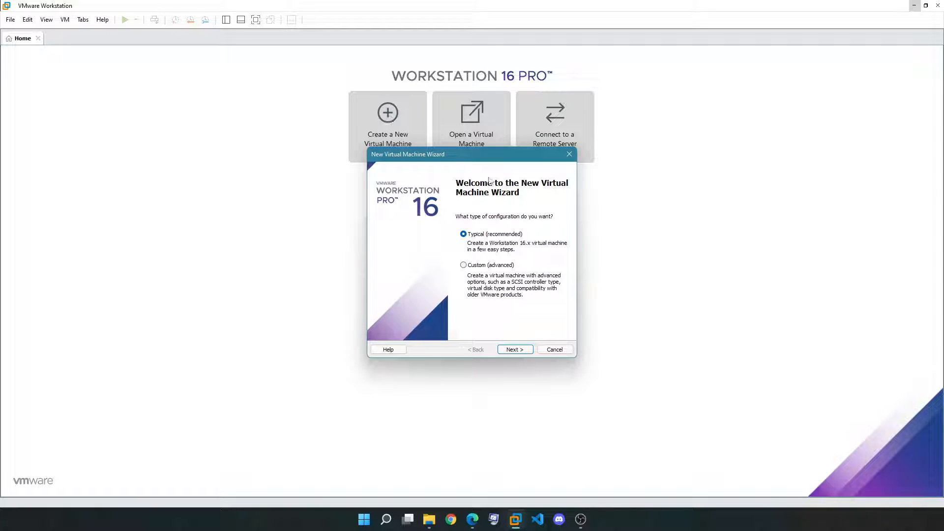
pyautogui.click(482, 267)
pyautogui.click(515, 349)
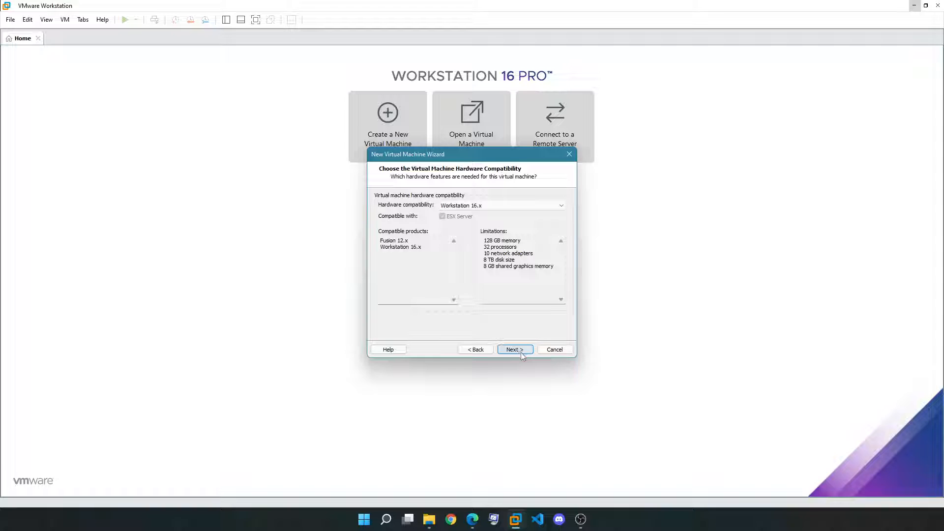
pyautogui.click(521, 352)
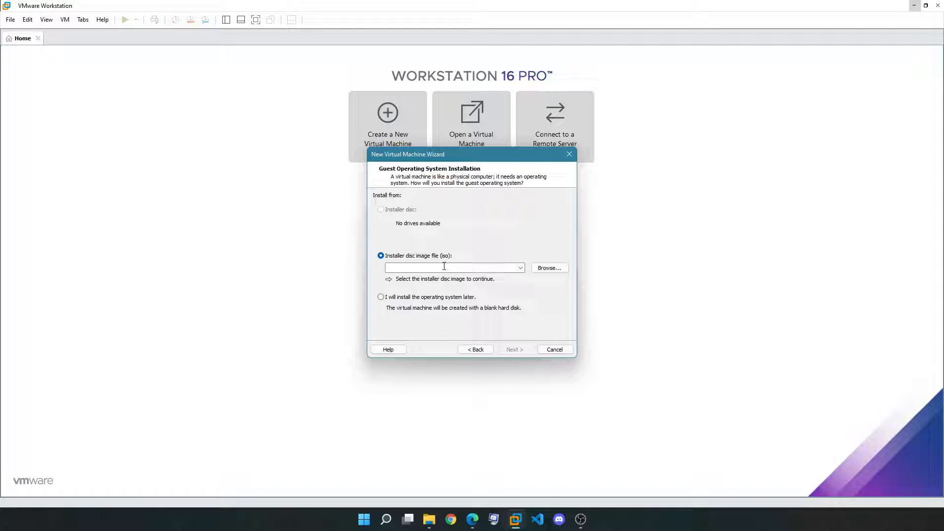
pyautogui.click(472, 519)
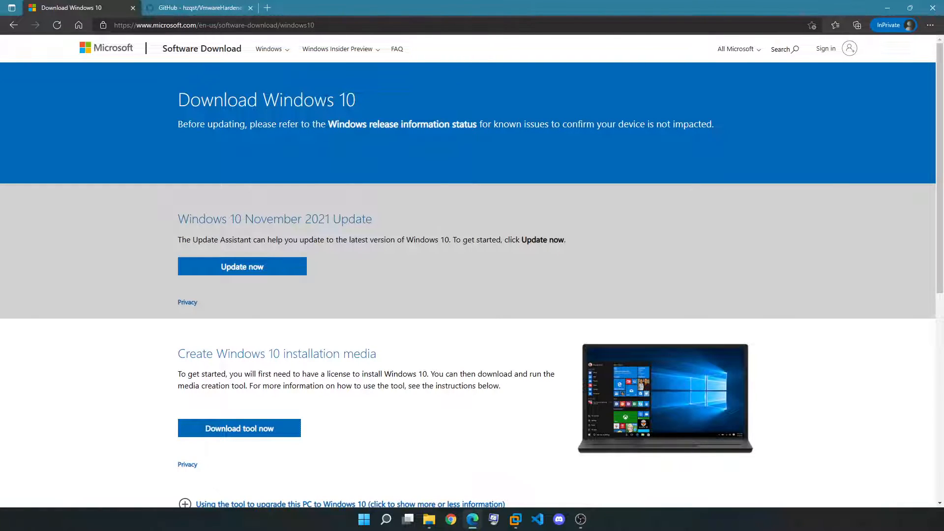
# Confirm the Windows10Nov21 disc image is on the Desktop in File Explorer
pyautogui.scroll(-1, 422, 260)
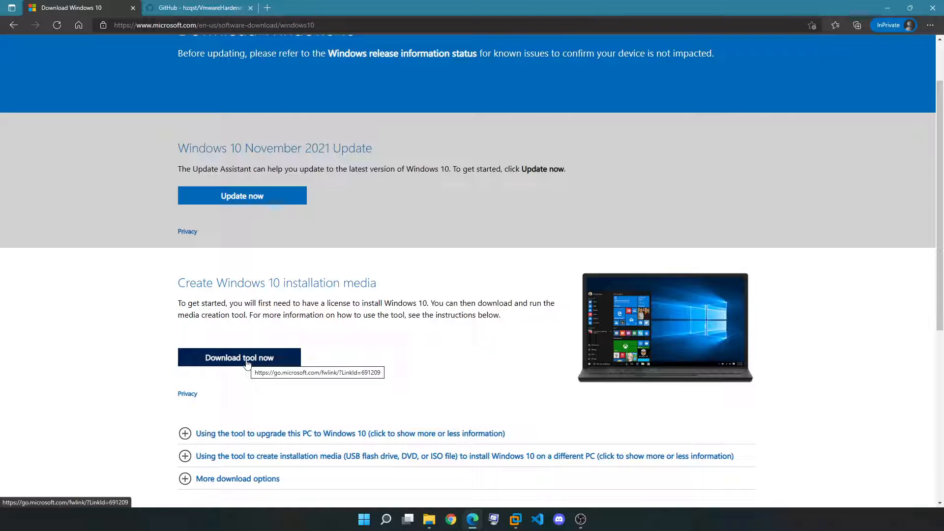
pyautogui.scroll(1, 248, 366)
pyautogui.click(432, 522)
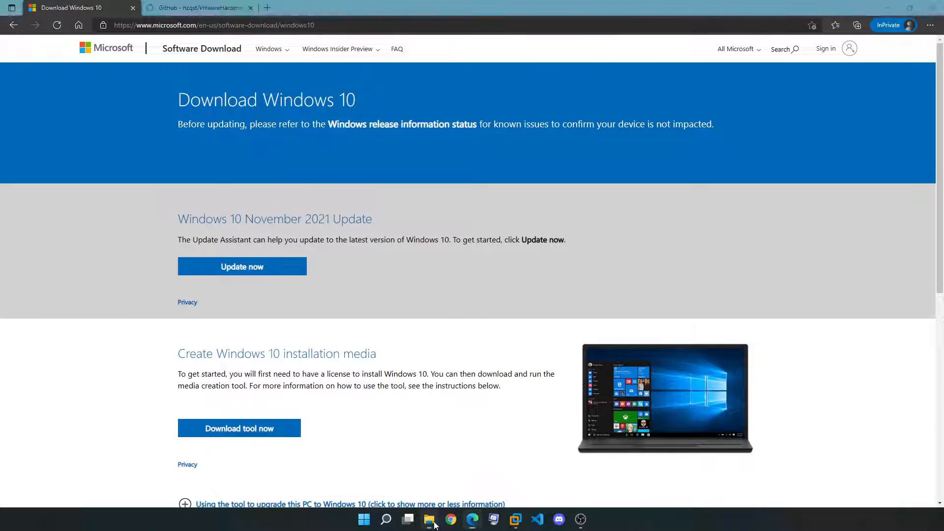
pyautogui.click(333, 264)
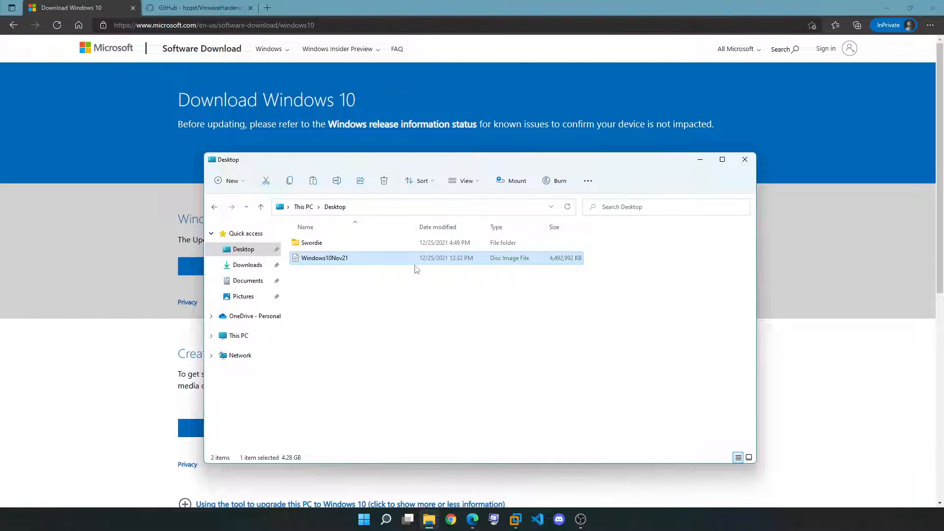
# Return to the new-VM wizard and browse for the installer ISO image
pyautogui.click(794, 372)
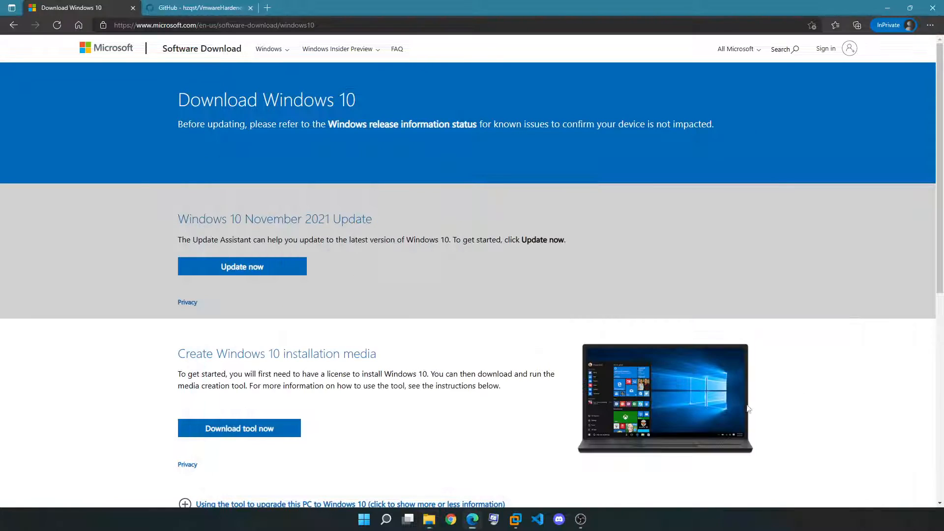
pyautogui.click(515, 521)
pyautogui.click(543, 385)
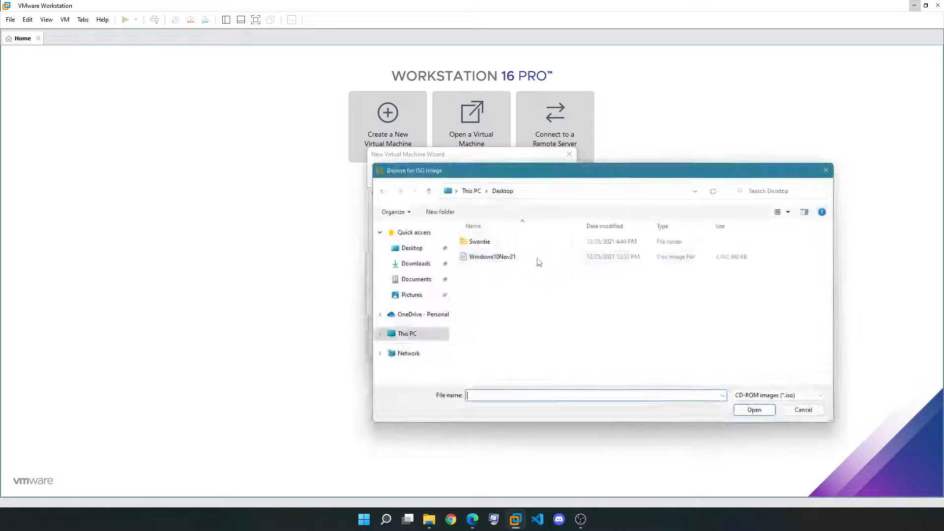
# Use the Windows10Nov21 ISO as installer and name the VM W10MS5, keeping its location
pyautogui.doubleClick(493, 257)
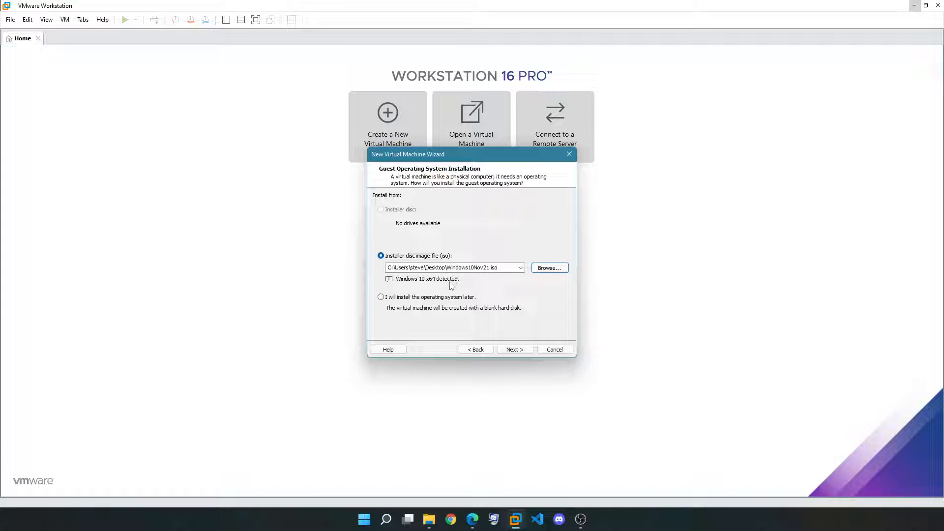
pyautogui.click(515, 349)
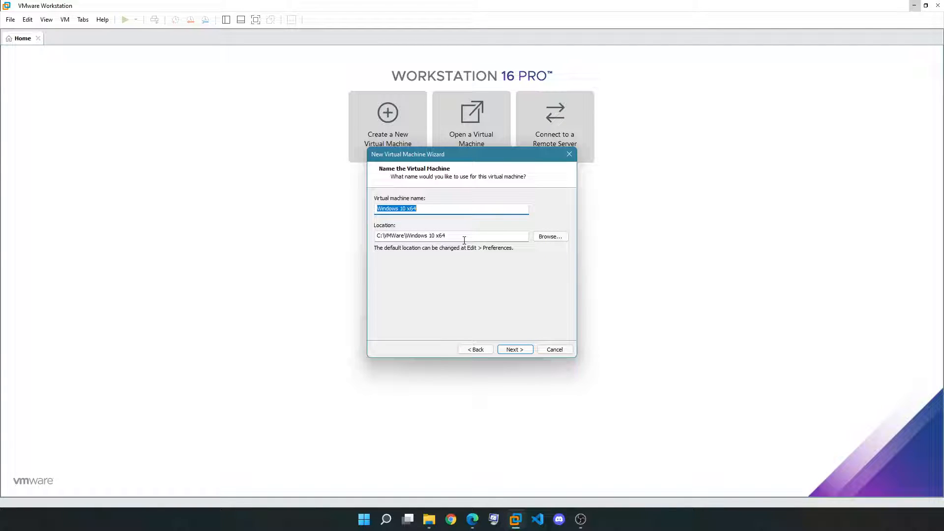
pyautogui.write('MSW')
pyautogui.press('BackSpace')
pyautogui.press('BackSpace')
pyautogui.press('BackSpace')
pyautogui.write('W10MS5')
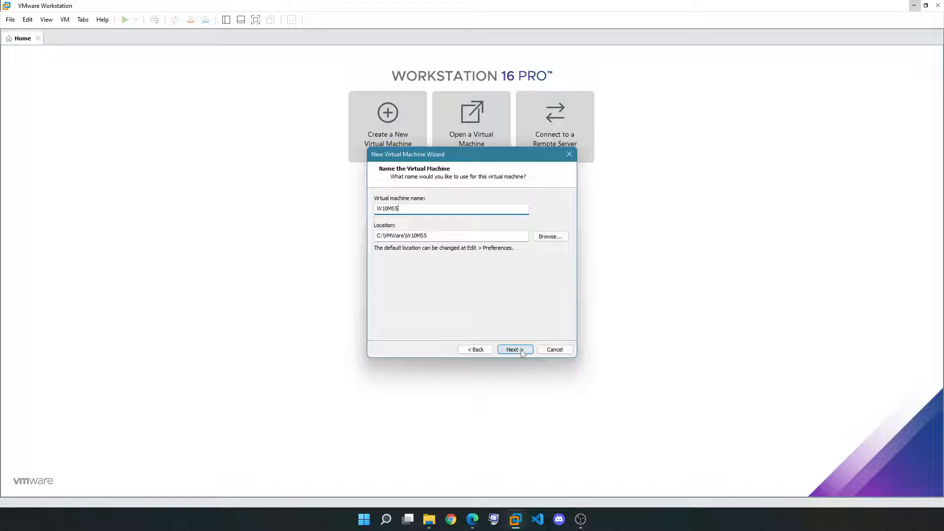
pyautogui.moveTo(429, 236); pyautogui.dragTo(376, 236)
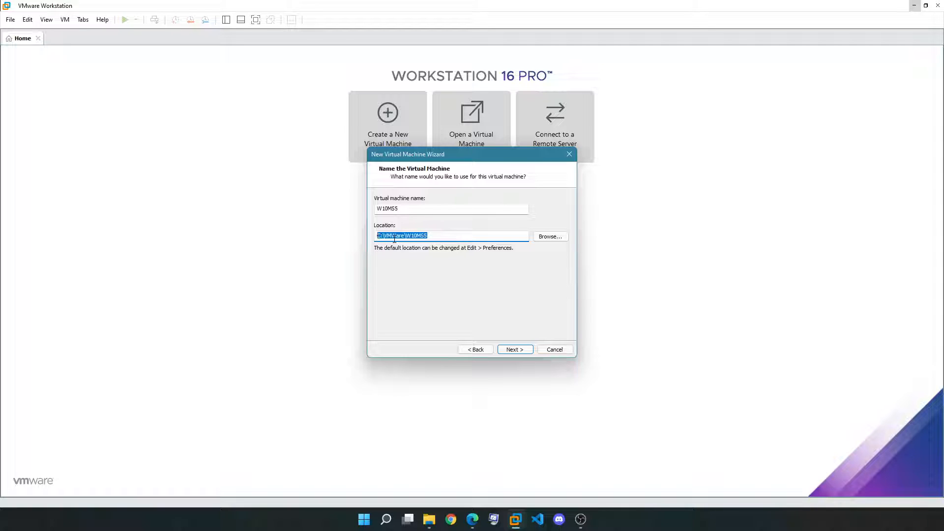
pyautogui.click(512, 350)
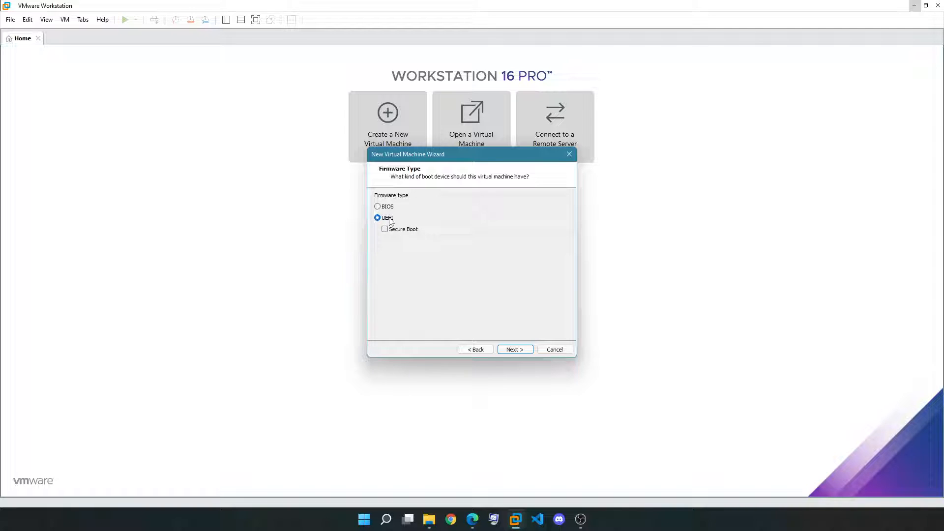
# Keep UEFI firmware and set the number of processors to 2
pyautogui.click(515, 350)
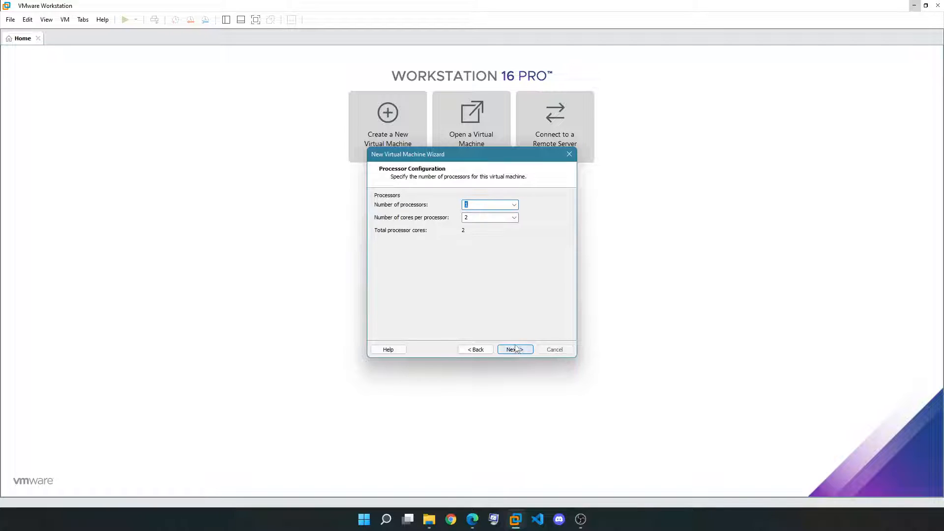
pyautogui.click(515, 207)
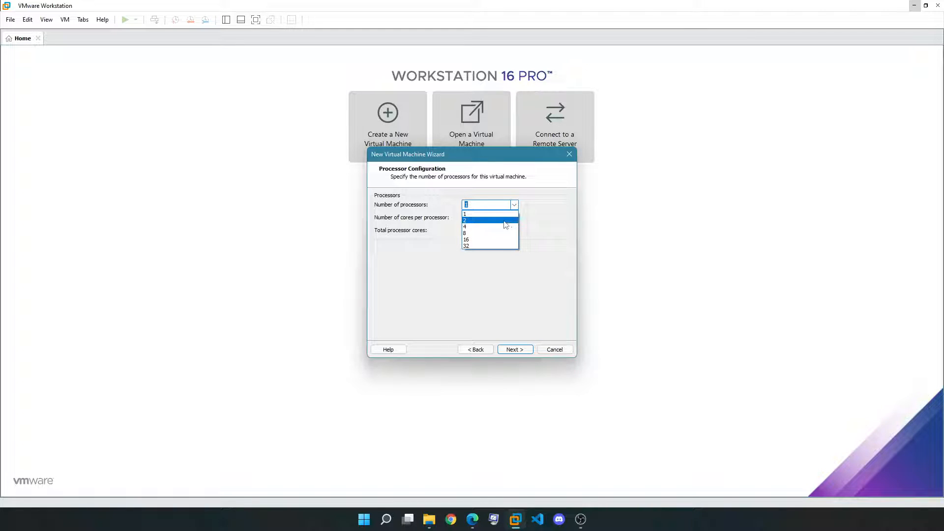
pyautogui.click(504, 221)
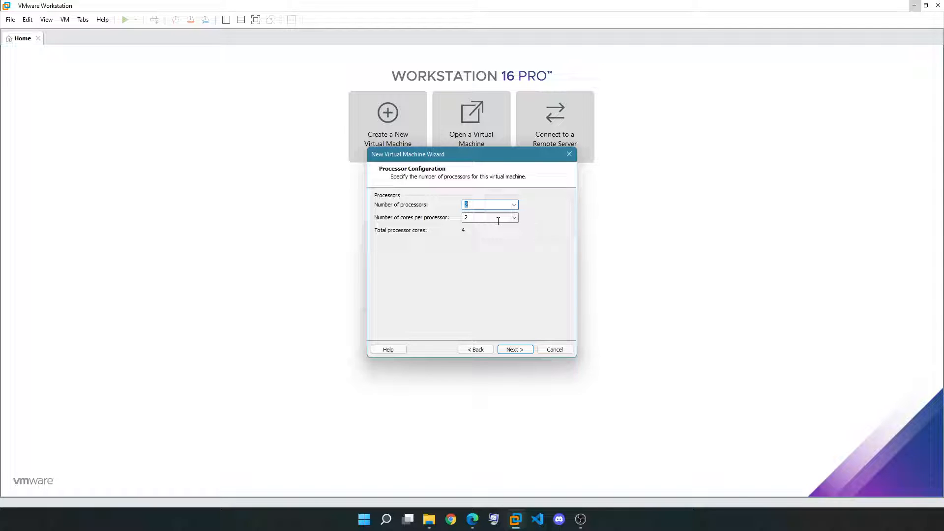
# Open Task Manager and view the host's CPU performance details
pyautogui.hotkey('ctrl', 'shift', 'Escape')
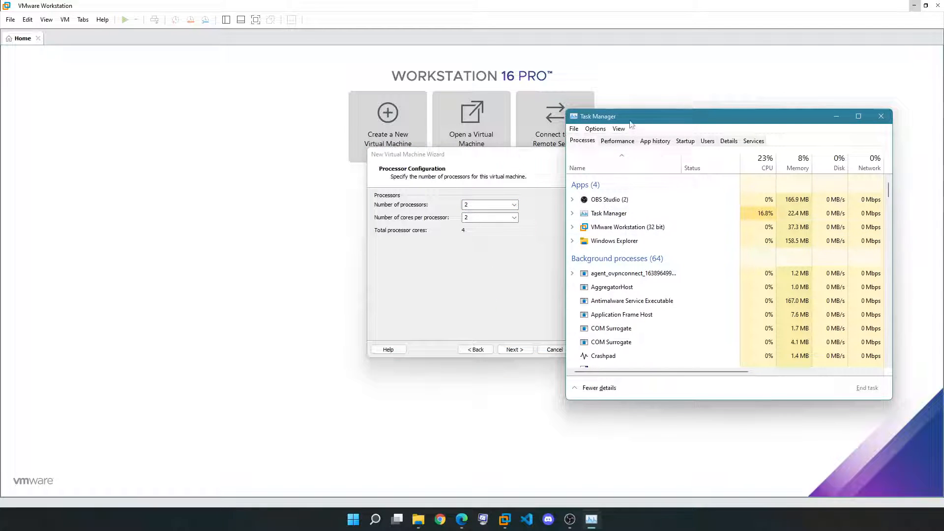
pyautogui.moveTo(608, 122)
pyautogui.mouseDown()
pyautogui.moveTo(612, 105)
pyautogui.moveTo(611, 115)
pyautogui.mouseUp()
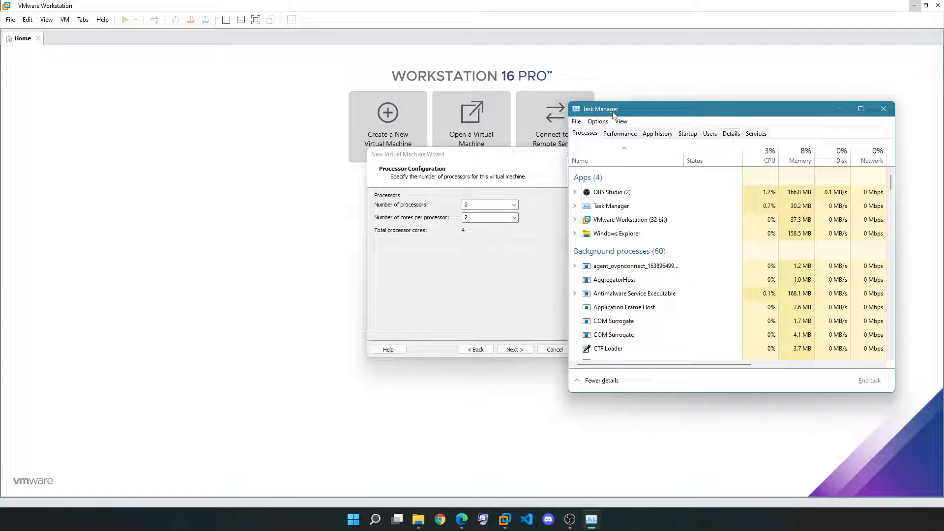
pyautogui.click(616, 135)
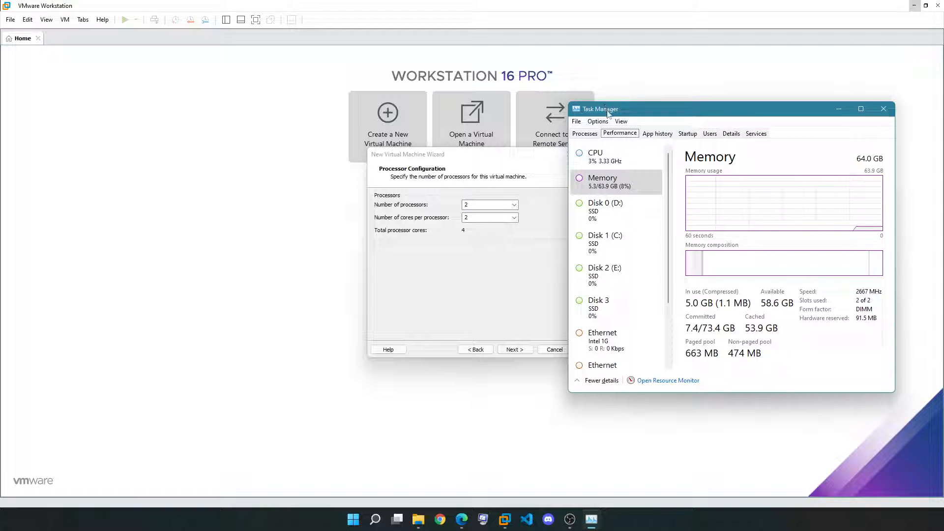
pyautogui.click(615, 156)
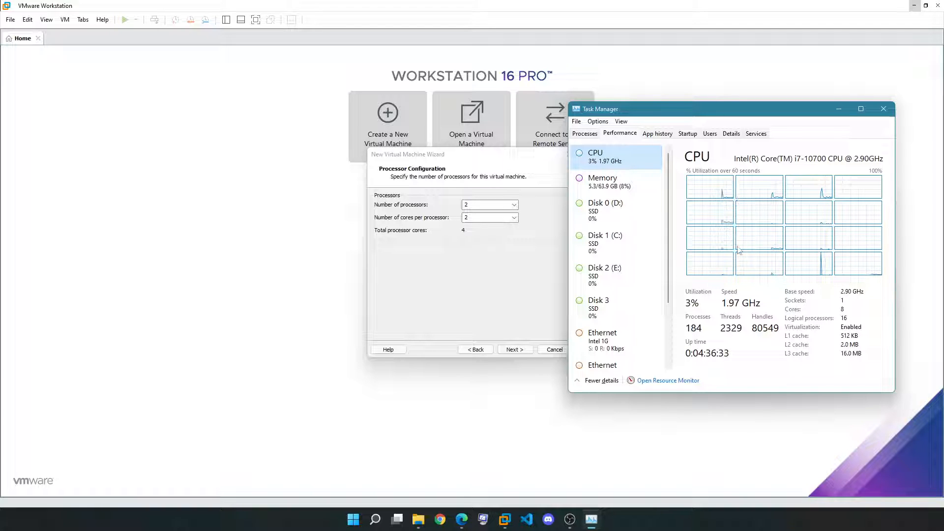
# Toggle CPU graphs between overall and logical processors, check the 64.0 GB memory, then close Task Manager
pyautogui.rightClick(710, 196)
pyautogui.moveTo(738, 196)
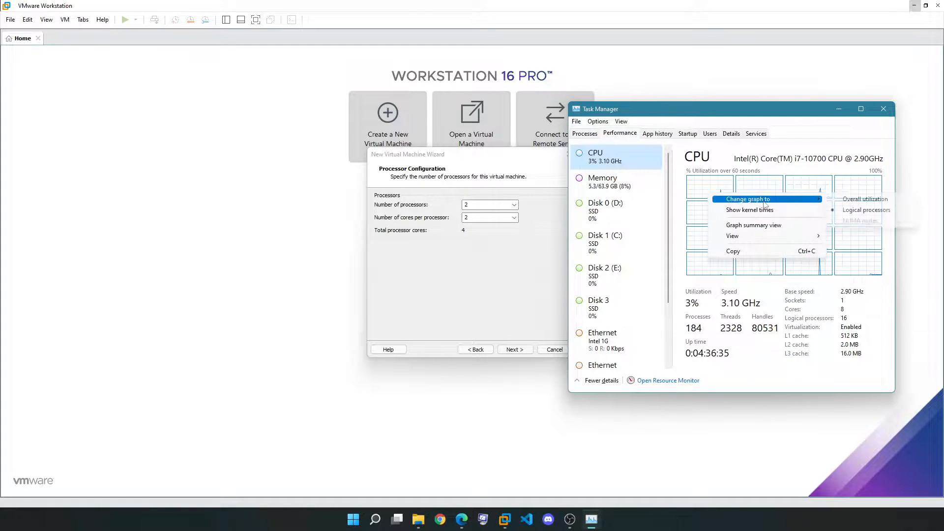
pyautogui.click(863, 199)
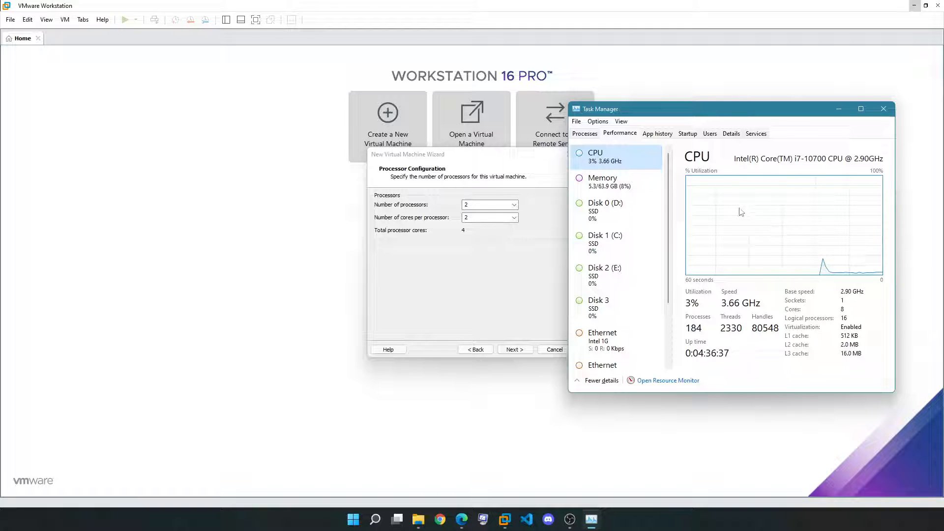
pyautogui.rightClick(733, 188)
pyautogui.moveTo(751, 193)
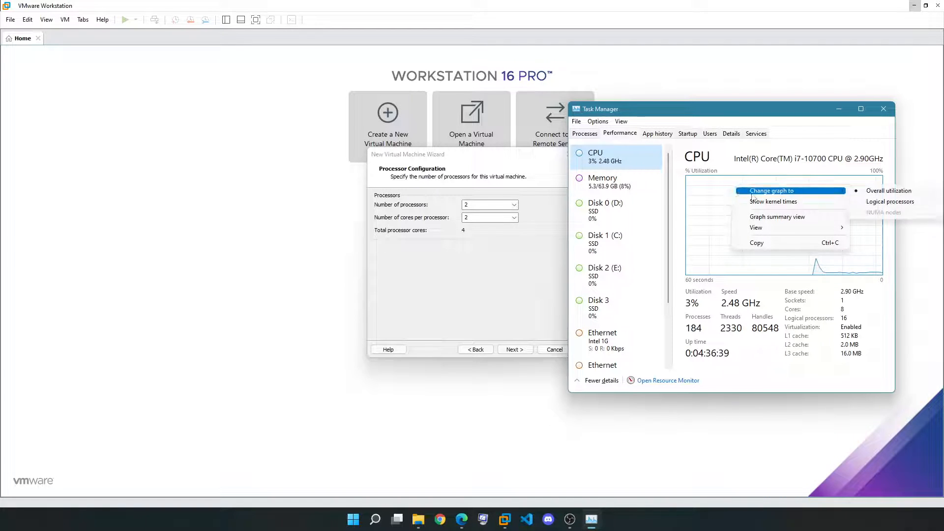
pyautogui.click(876, 202)
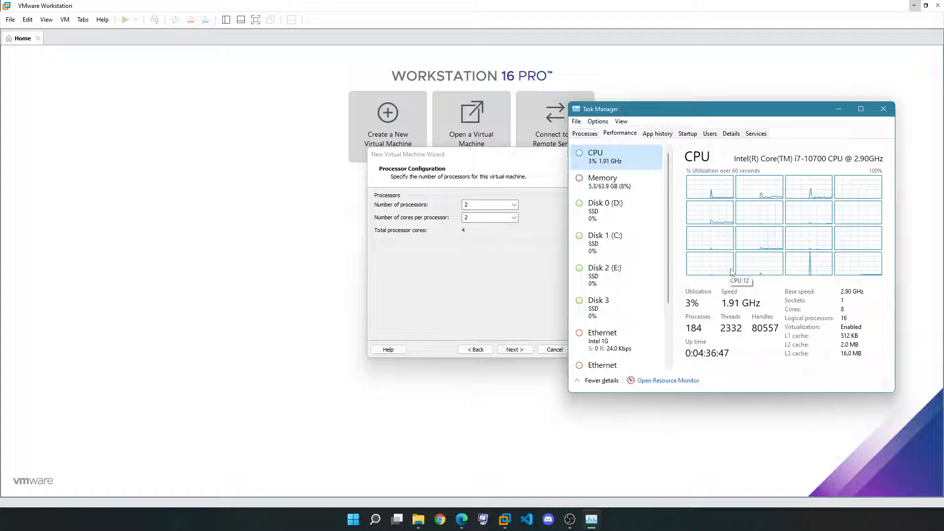
pyautogui.click(629, 186)
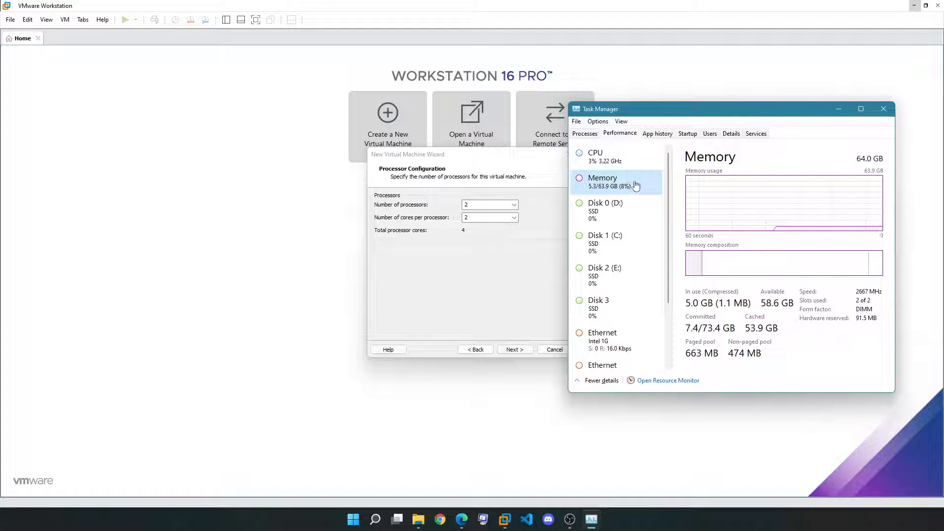
pyautogui.click(884, 109)
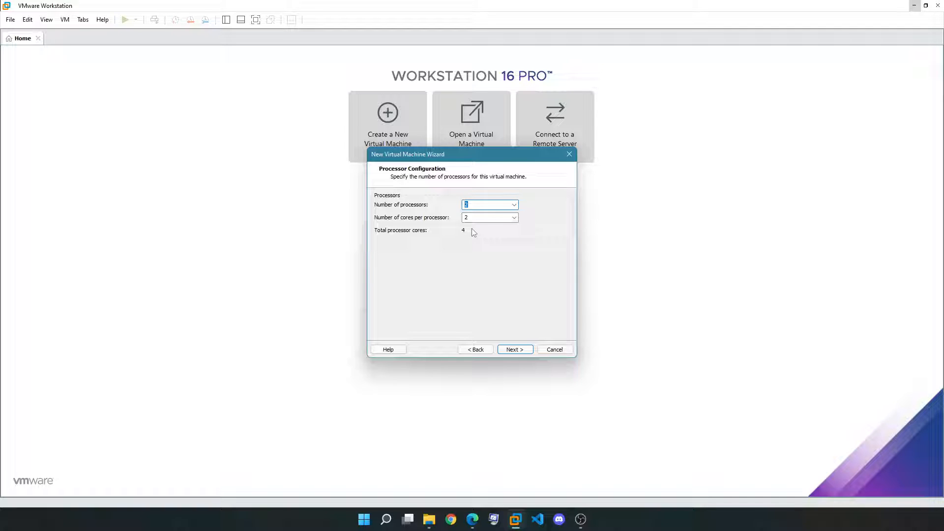
# Keep 2 processors with 2 cores each and set the VM memory to 8192 MB
pyautogui.click(514, 349)
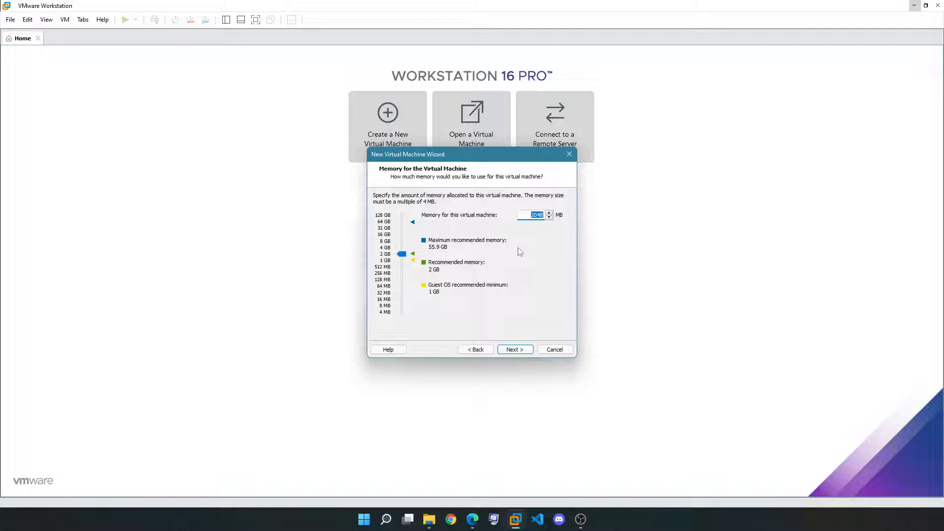
pyautogui.moveTo(402, 254); pyautogui.dragTo(402, 241)
pyautogui.moveTo(403, 243); pyautogui.dragTo(406, 244)
# Switch the VM to bridged networking and keep the LSI Logic SAS controller
pyautogui.click(515, 350)
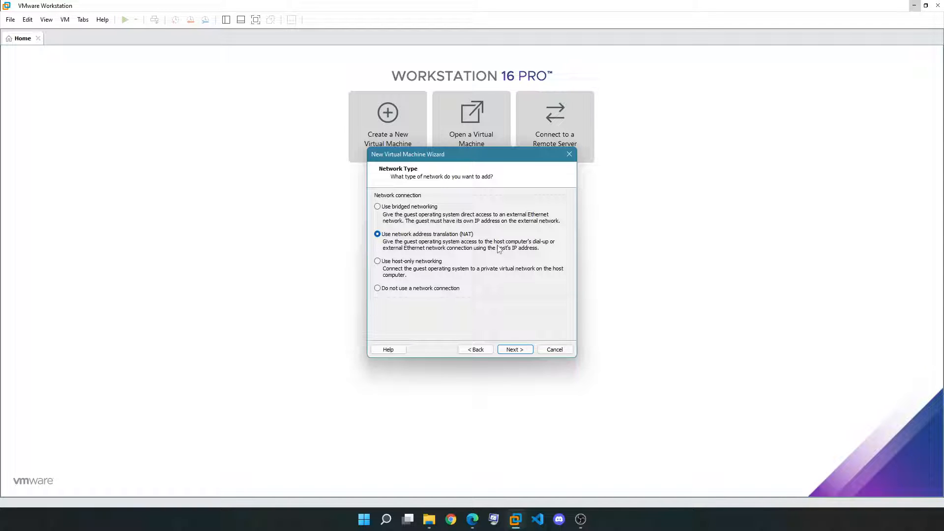
pyautogui.click(431, 216)
pyautogui.click(514, 350)
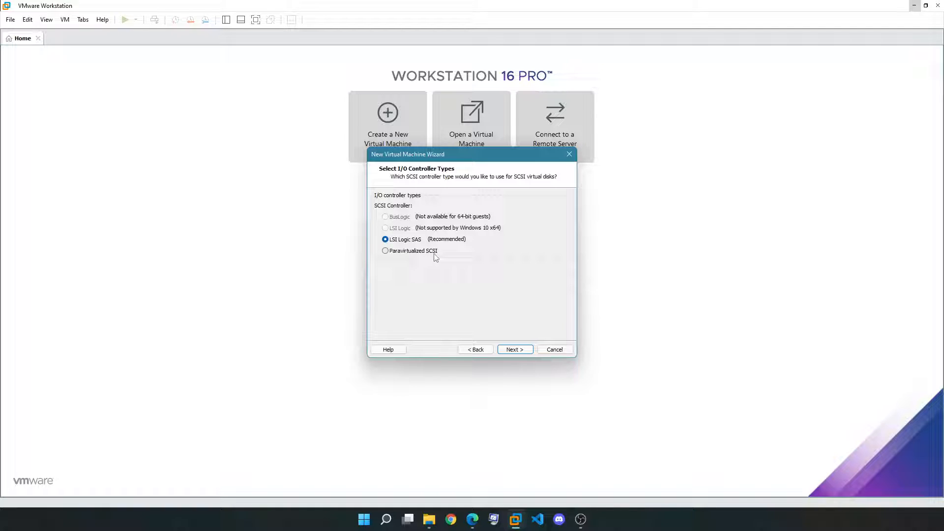
pyautogui.click(516, 350)
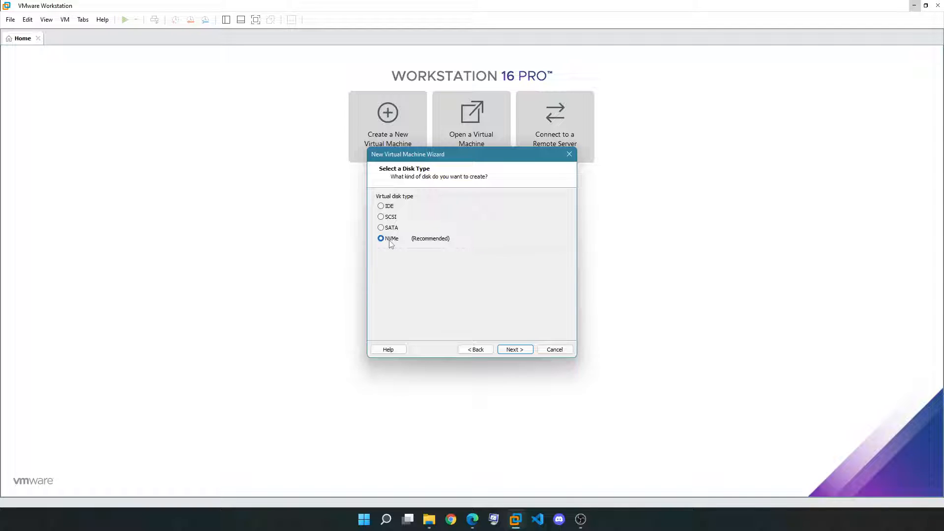
# Keep NVMe as the virtual disk type
pyautogui.click(516, 350)
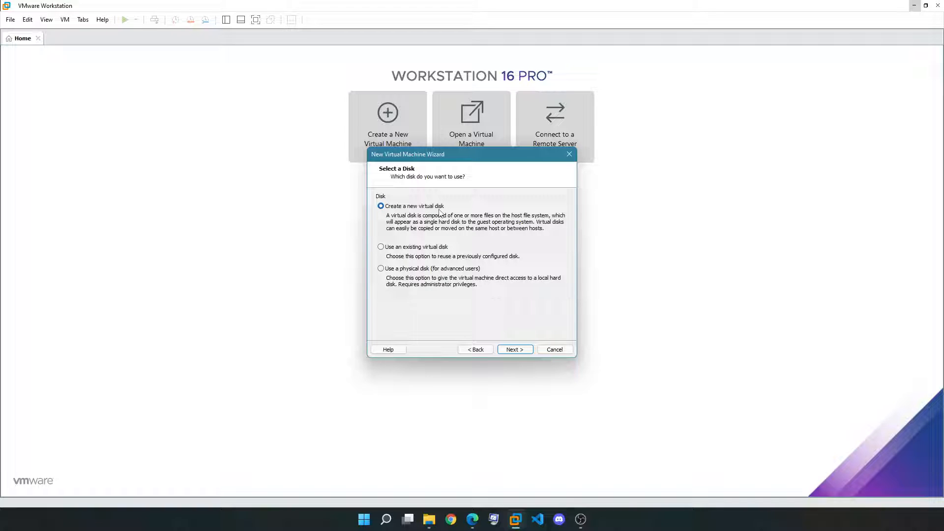
# Create a new 128 GB virtual disk stored as a single file, without preallocating space
pyautogui.click(514, 350)
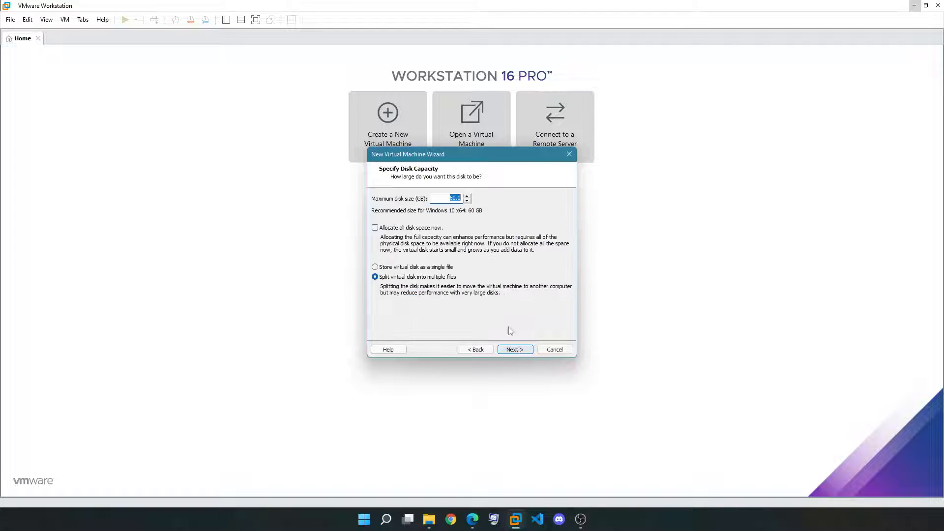
pyautogui.click(447, 198)
pyautogui.doubleClick(455, 198)
pyautogui.write('128')
pyautogui.press('Tab')
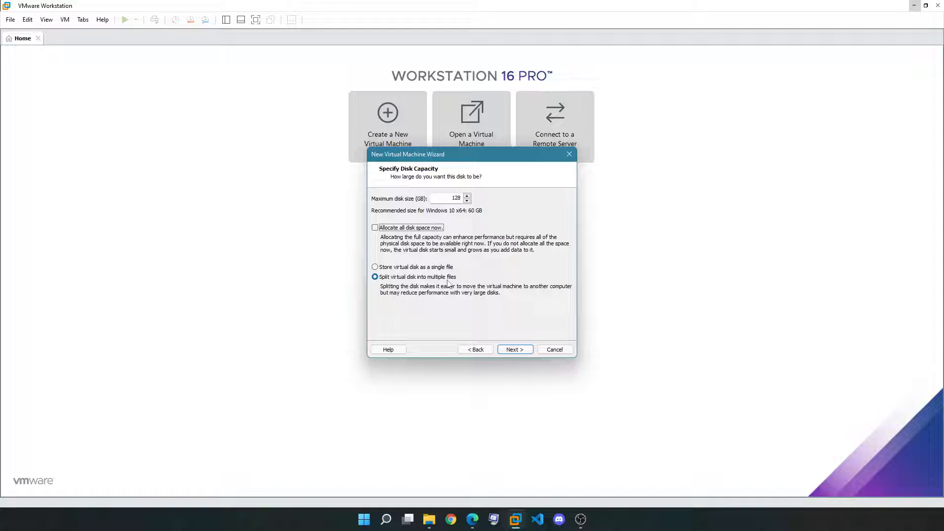
pyautogui.click(405, 268)
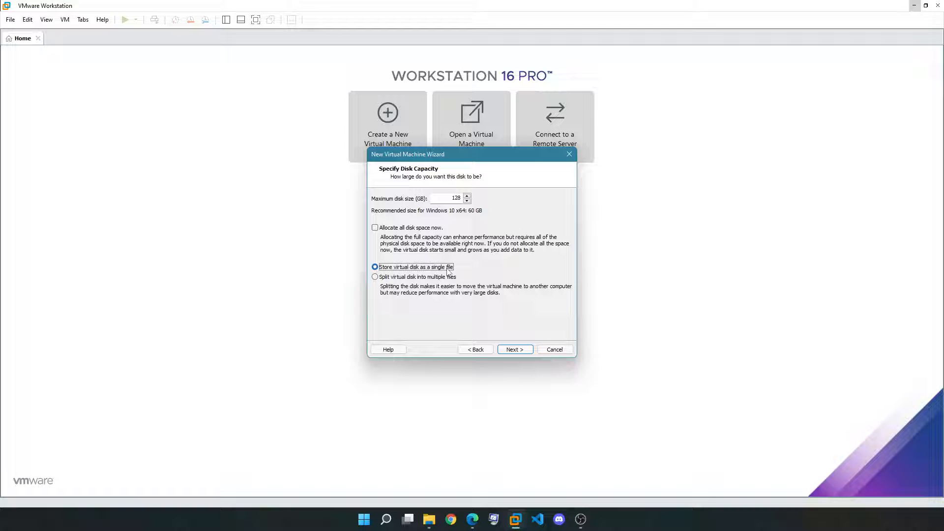
pyautogui.click(402, 229)
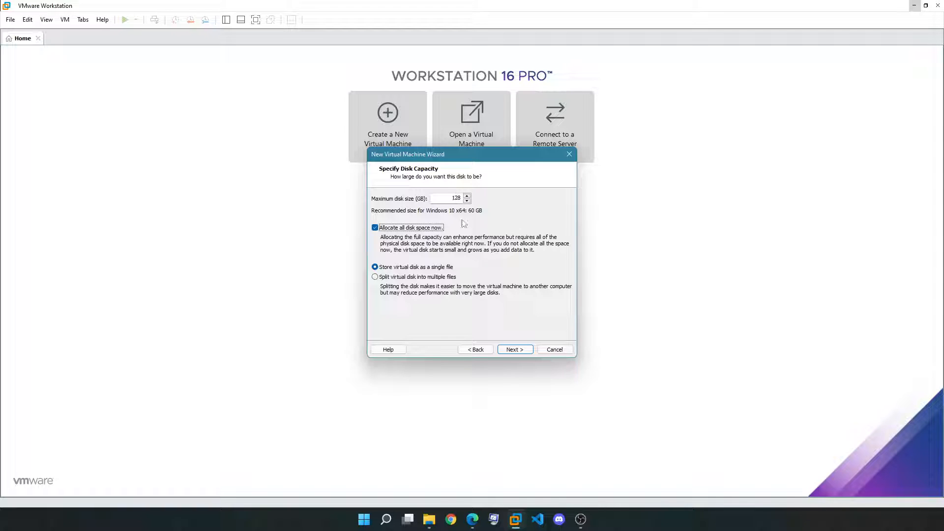
pyautogui.click(427, 228)
pyautogui.moveTo(451, 198); pyautogui.dragTo(457, 199)
pyautogui.click(514, 349)
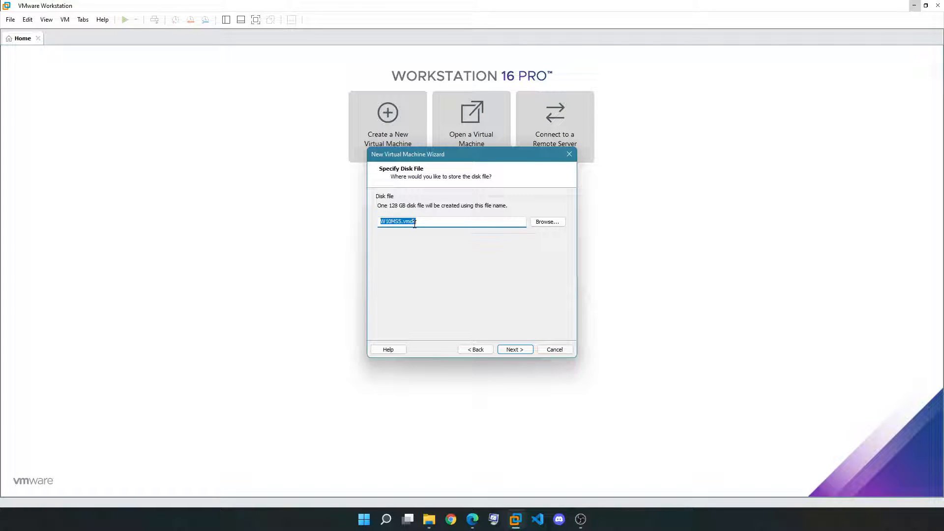
# Accept the W10MS5.vmdk disk file and finish creating the VM with 'Power on after creation' unchecked
pyautogui.click(517, 350)
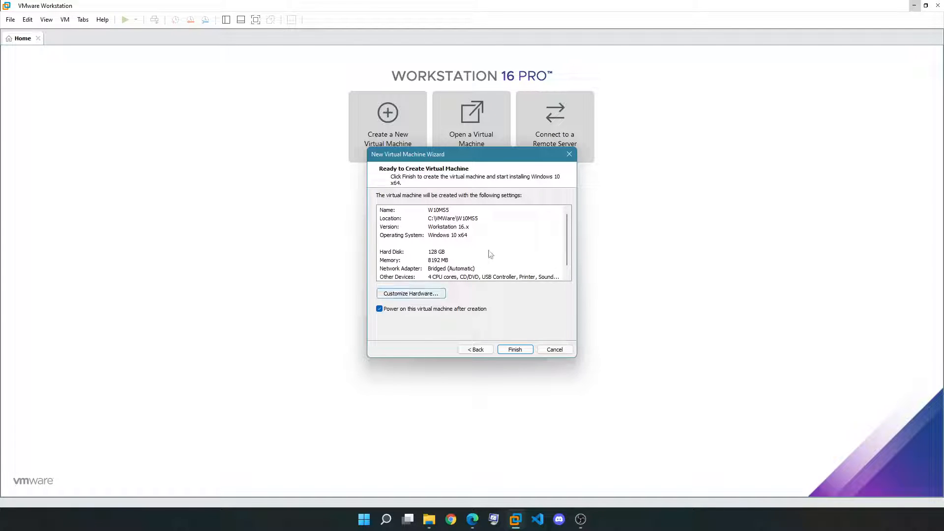
pyautogui.scroll(-1, 567, 265)
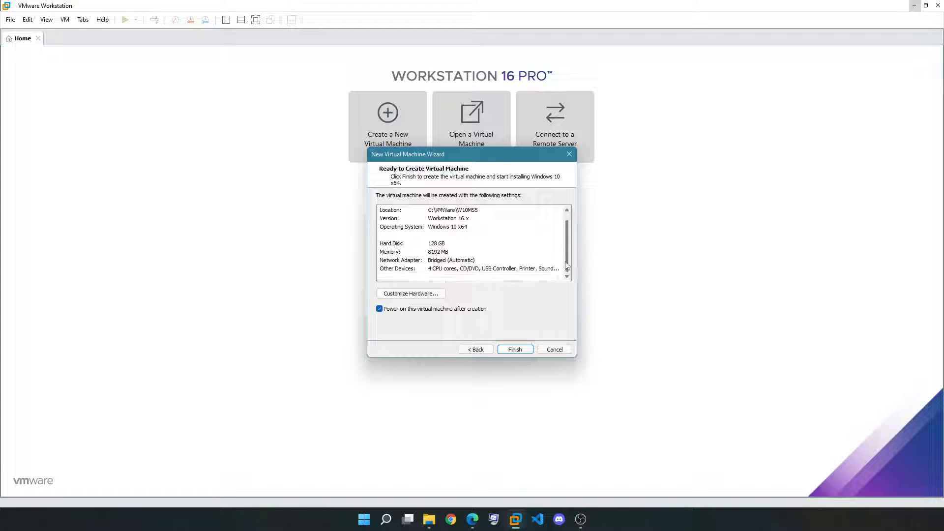
pyautogui.scroll(1, 566, 255)
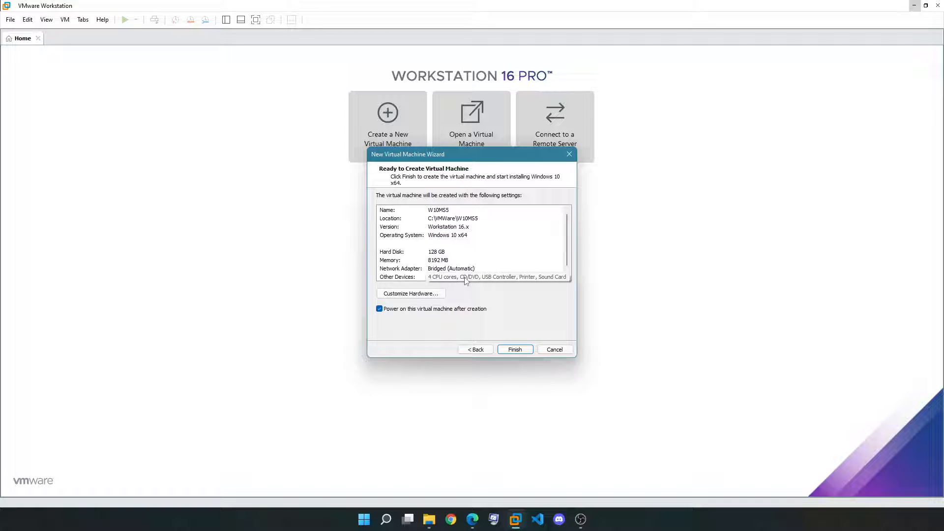
pyautogui.click(402, 309)
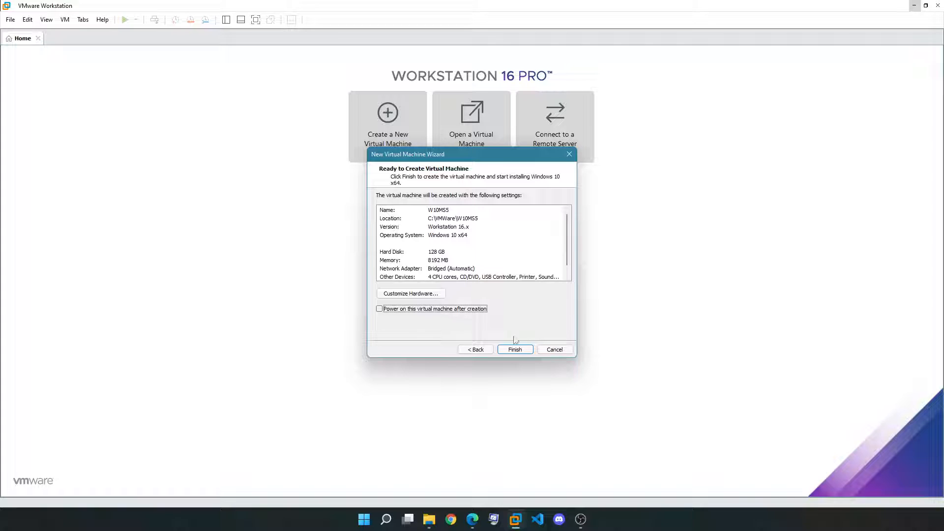
pyautogui.click(519, 352)
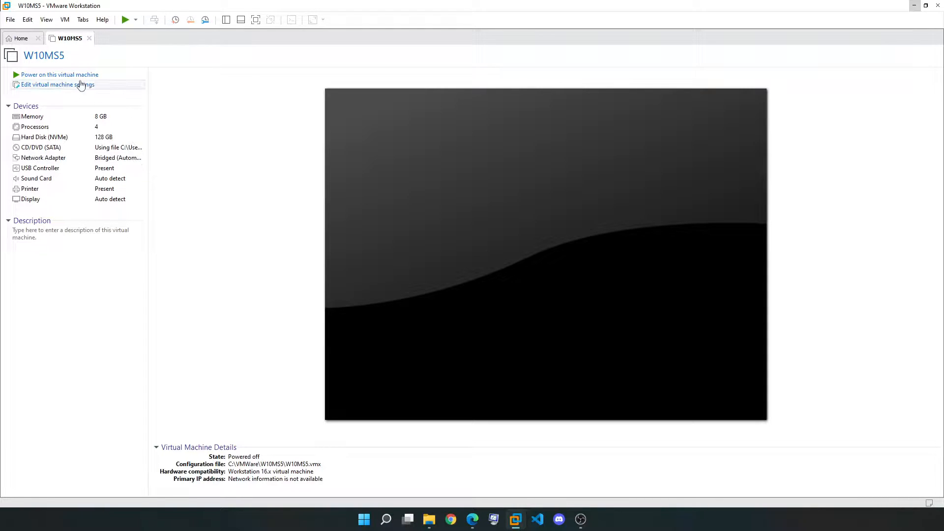
# Power on W10MS5 and press Enter in the console to boot from the installation disc
pyautogui.click(67, 76)
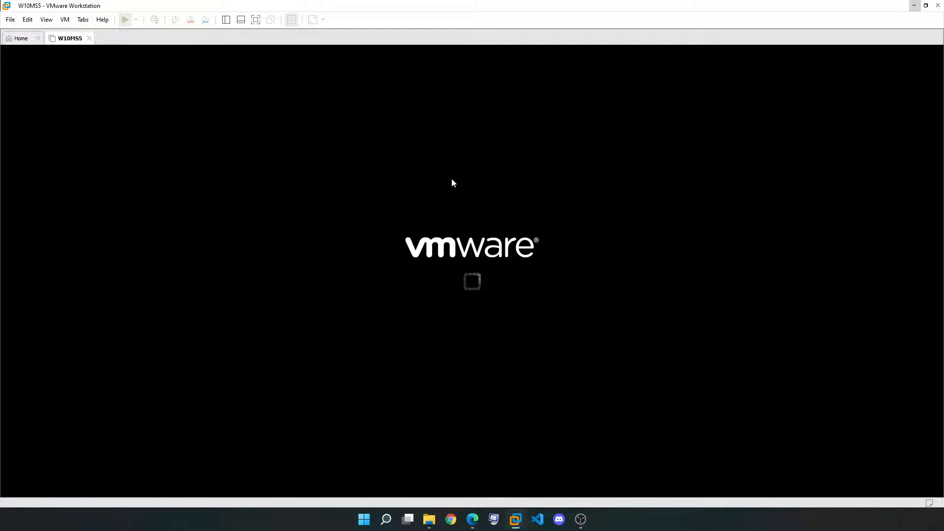
pyautogui.click(470, 209)
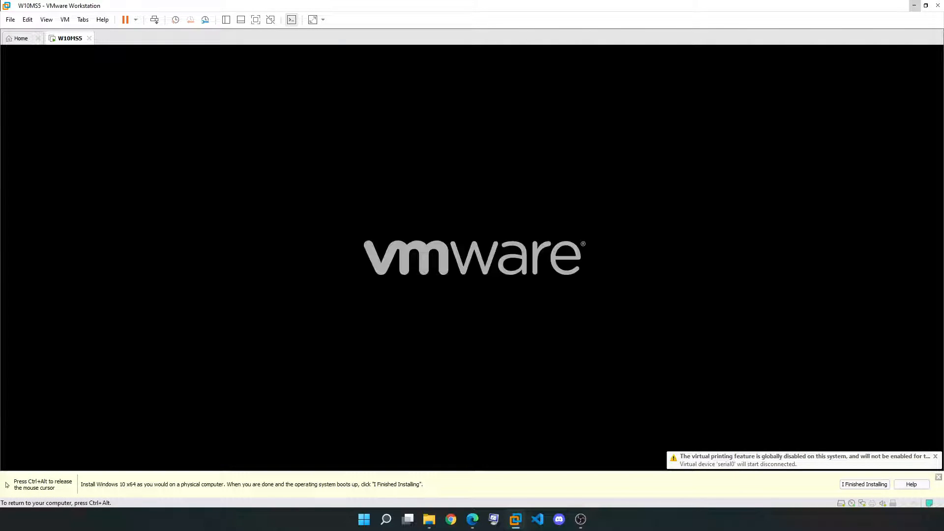
pyautogui.press('Return')
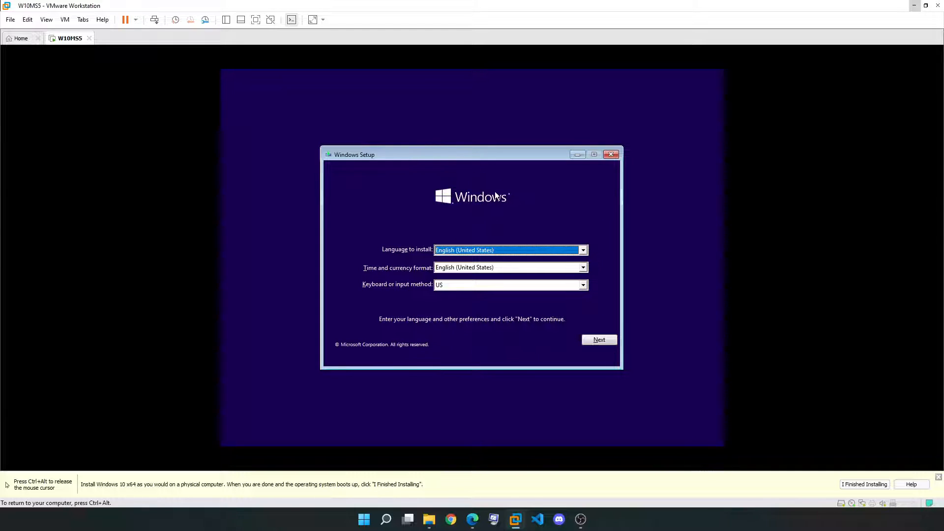
pyautogui.hotkey('ctrl', 'alt')
pyautogui.click(65, 20)
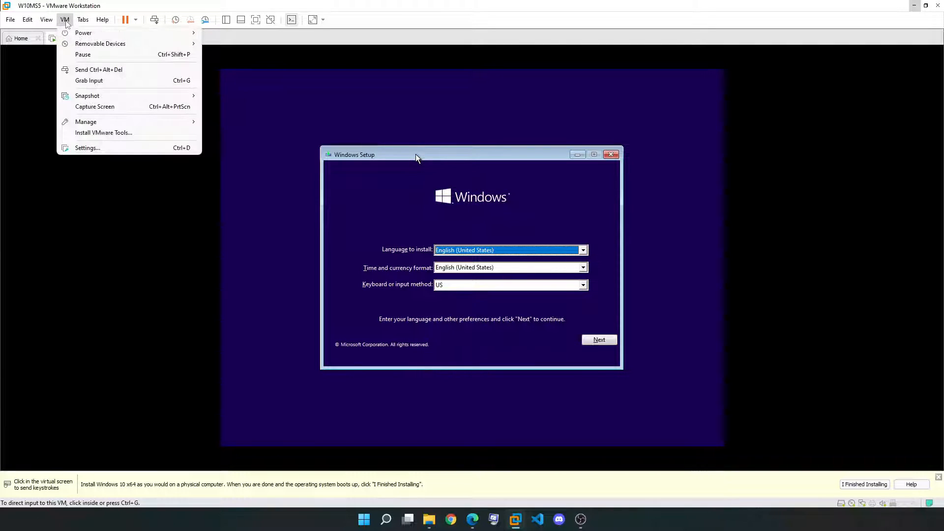
pyautogui.moveTo(82, 34)
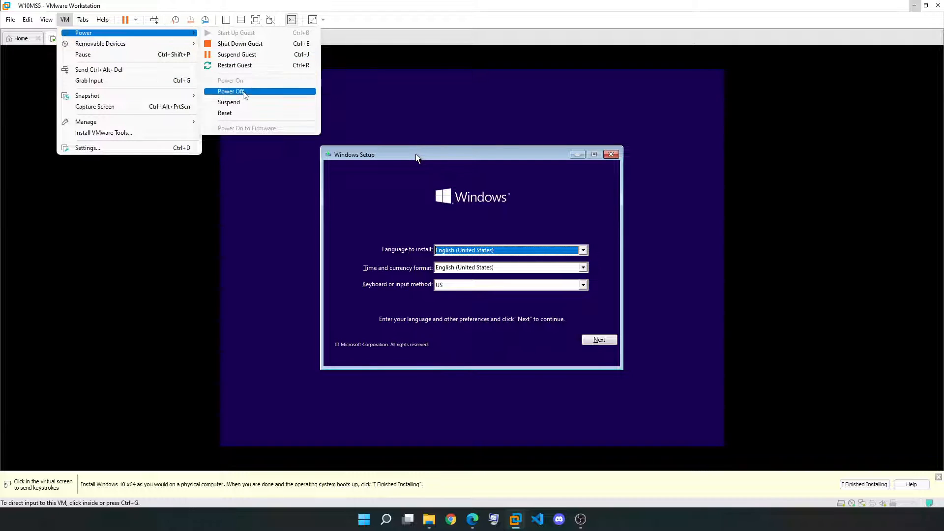
pyautogui.click(465, 133)
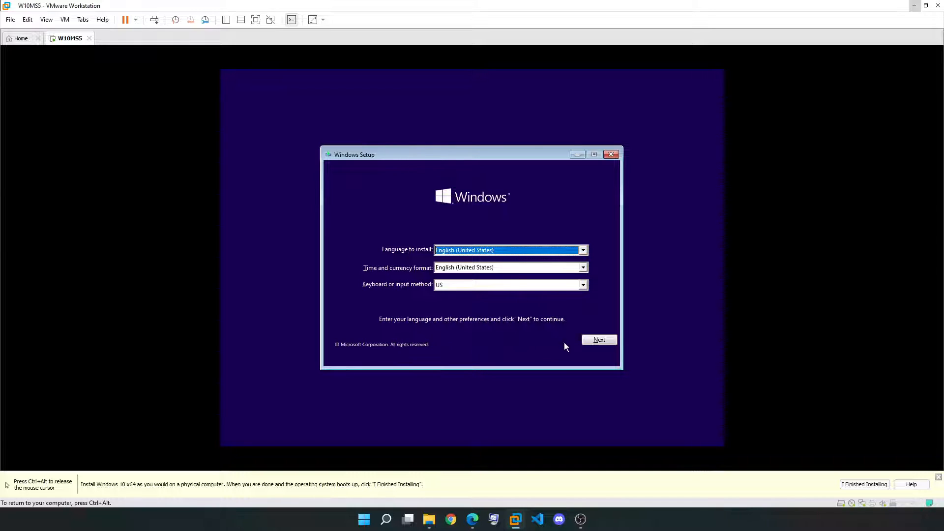
# Keep English (United States), start the install without a product key, and choose Windows 10 Pro
pyautogui.click(605, 342)
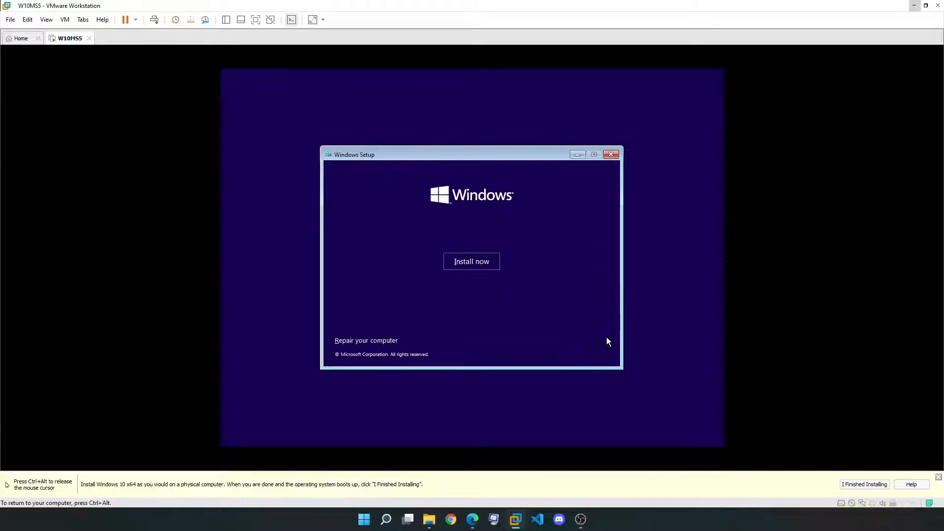
pyautogui.click(466, 260)
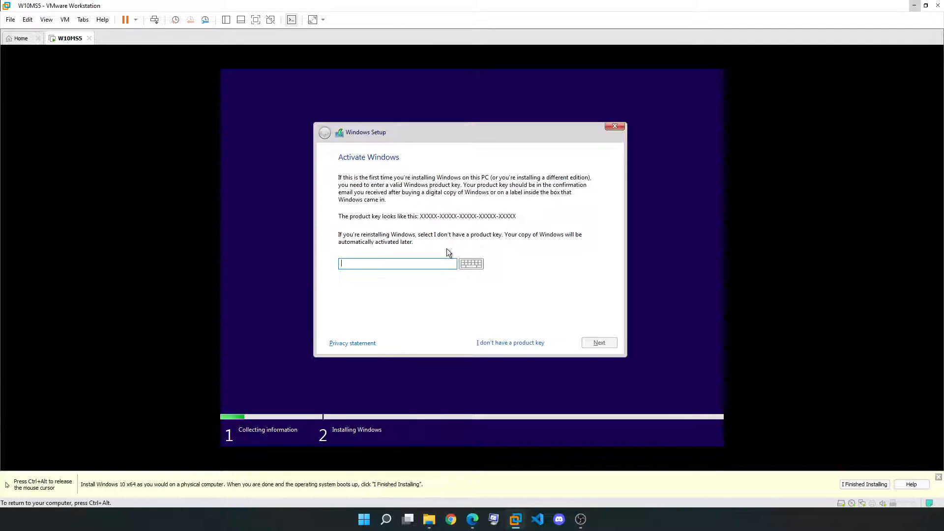
pyautogui.click(523, 347)
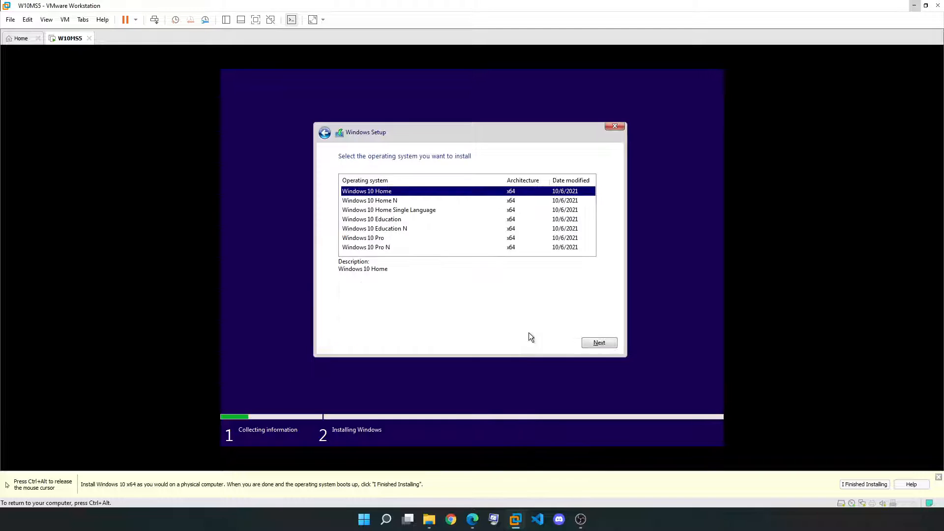
pyautogui.click(374, 241)
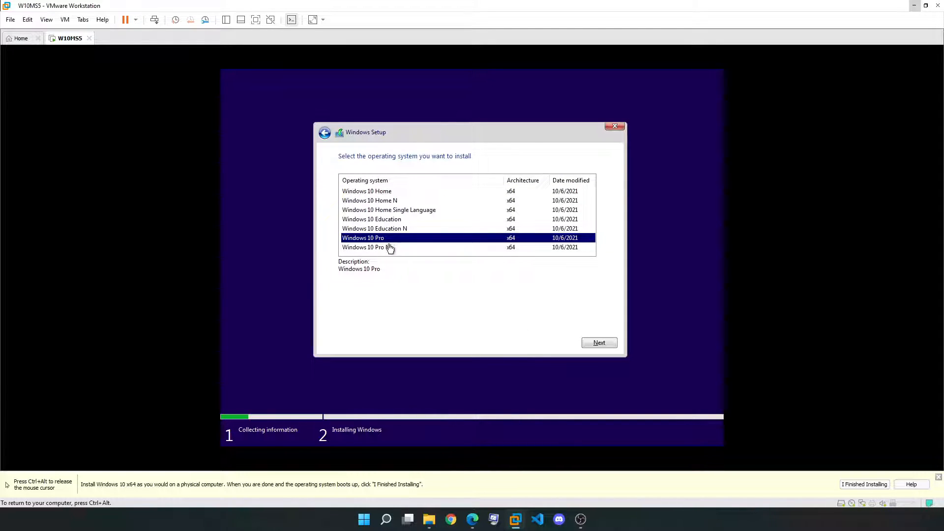
pyautogui.click(595, 342)
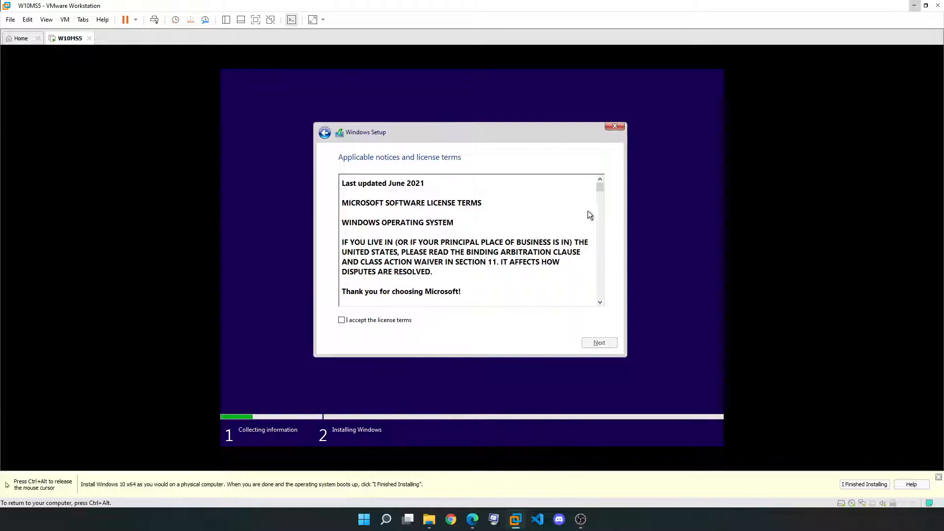
# Scroll through the license terms, accept them, and continue
pyautogui.scroll(-8, 600, 196)
pyautogui.scroll(-20, 603, 240)
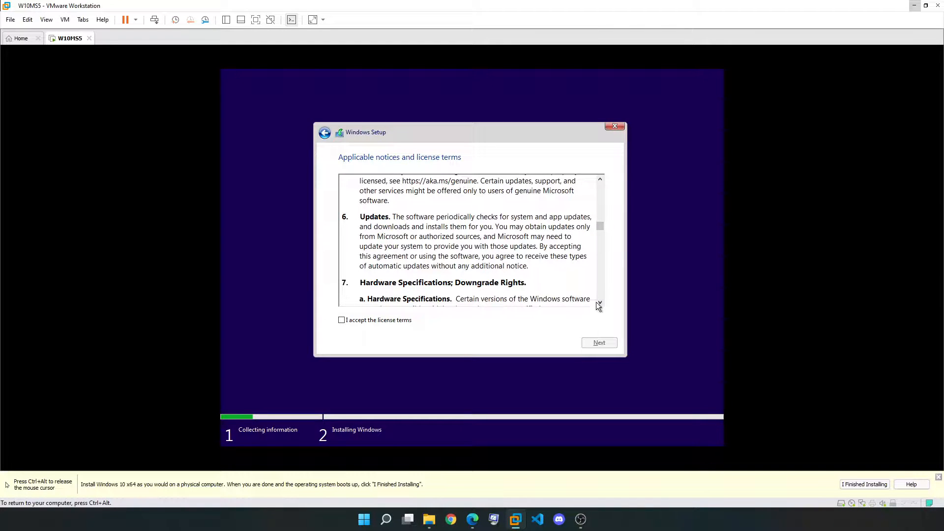
pyautogui.scroll(-20, 596, 236)
pyautogui.scroll(-20, 599, 291)
pyautogui.scroll(-20, 599, 300)
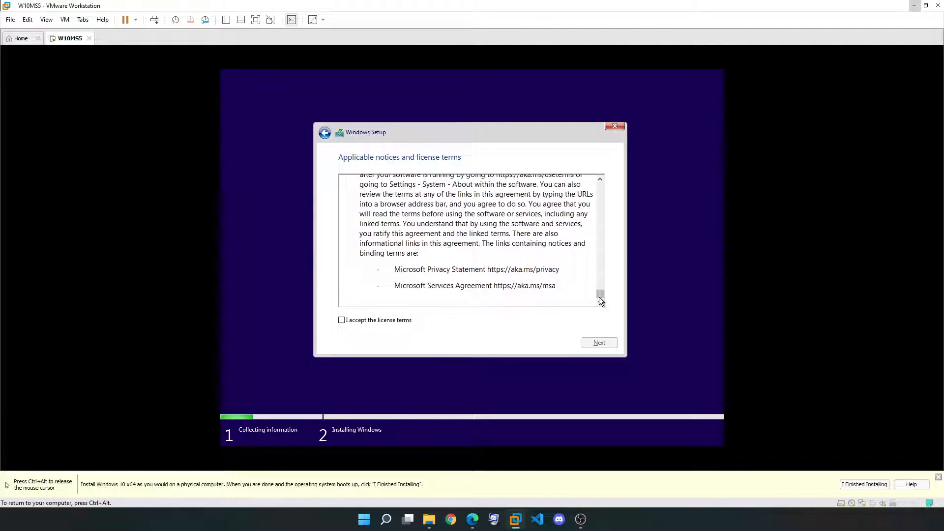
pyautogui.click(382, 320)
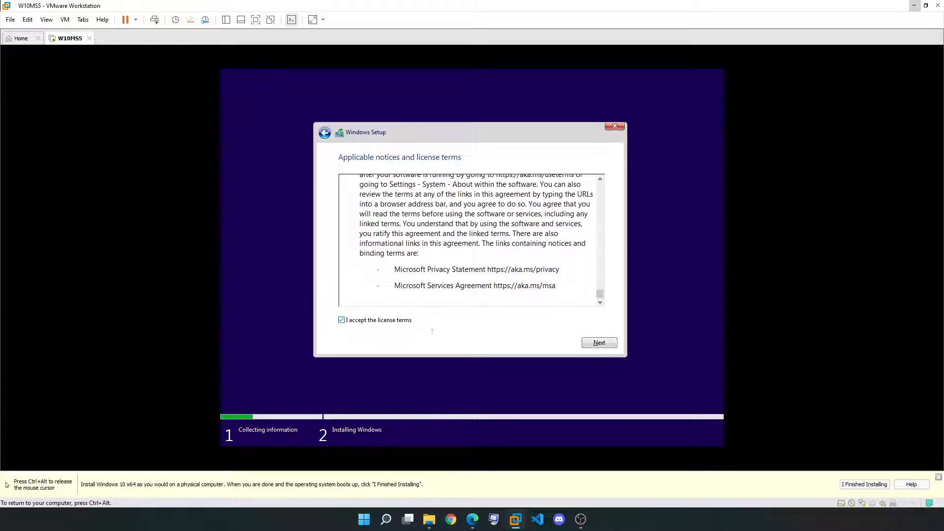
pyautogui.click(610, 345)
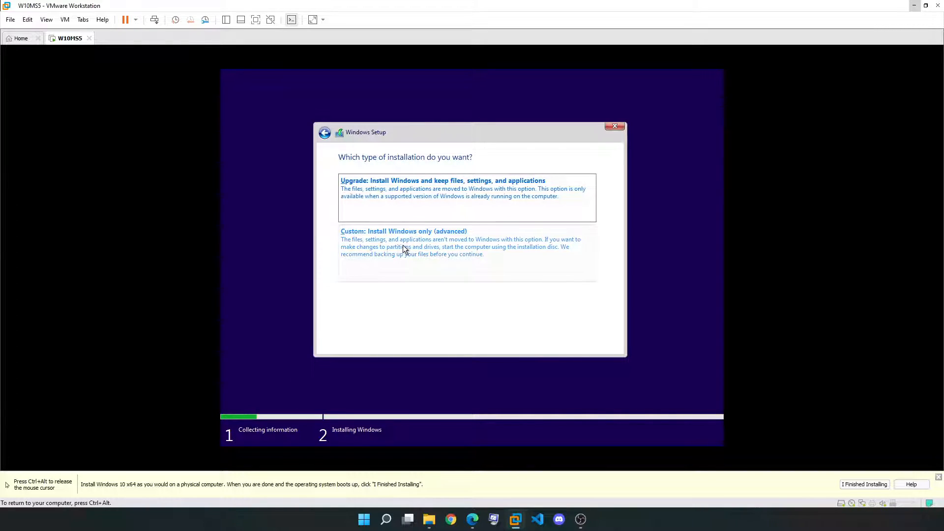
# Choose 'Custom: Install Windows only' and install onto the 128 GB unallocated Drive 0
pyautogui.click(377, 250)
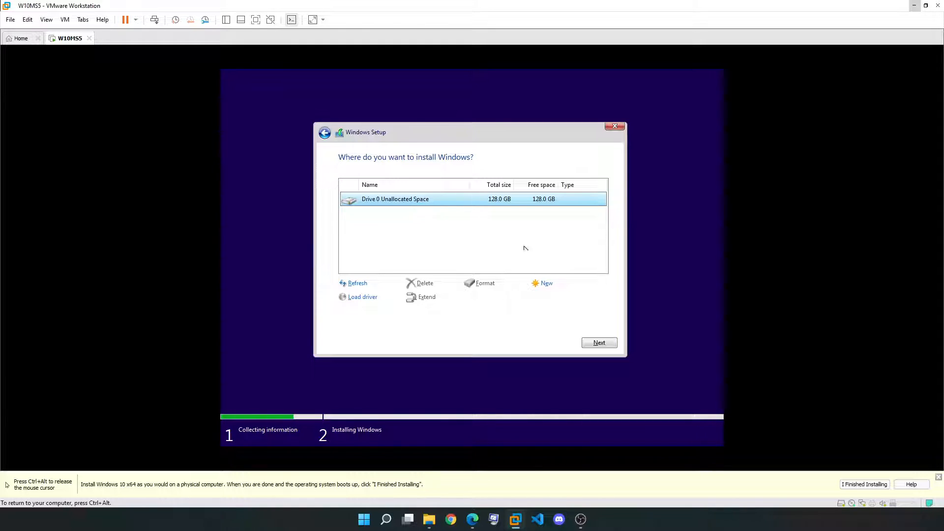
pyautogui.click(600, 343)
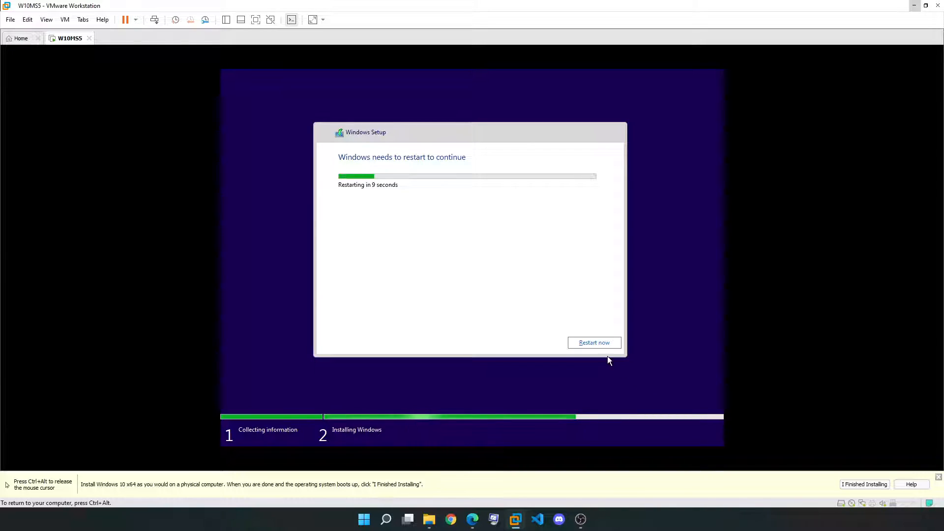
# Restart the guest immediately and toggle mouse capture with Ctrl+Alt while Windows gets ready
pyautogui.click(596, 345)
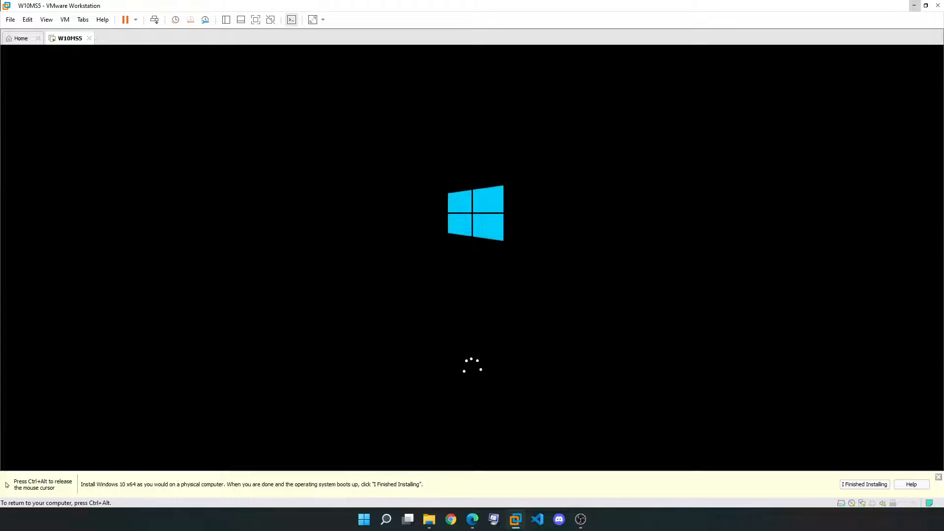
pyautogui.hotkey('ctrl', 'alt')
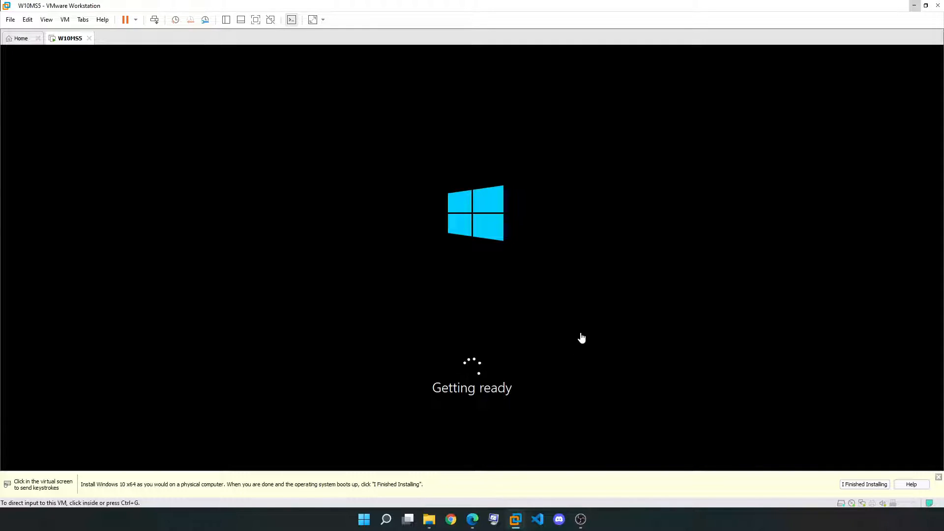
pyautogui.click(580, 349)
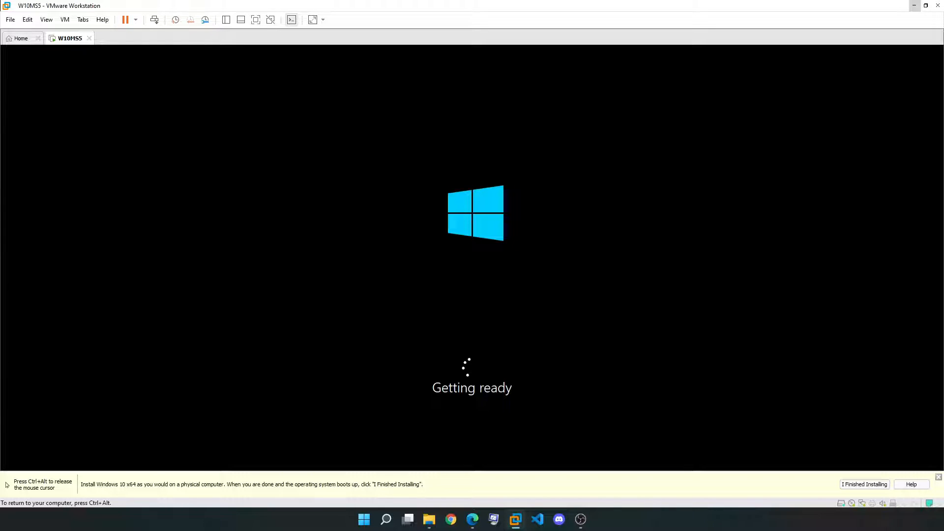
pyautogui.hotkey('ctrl', 'alt')
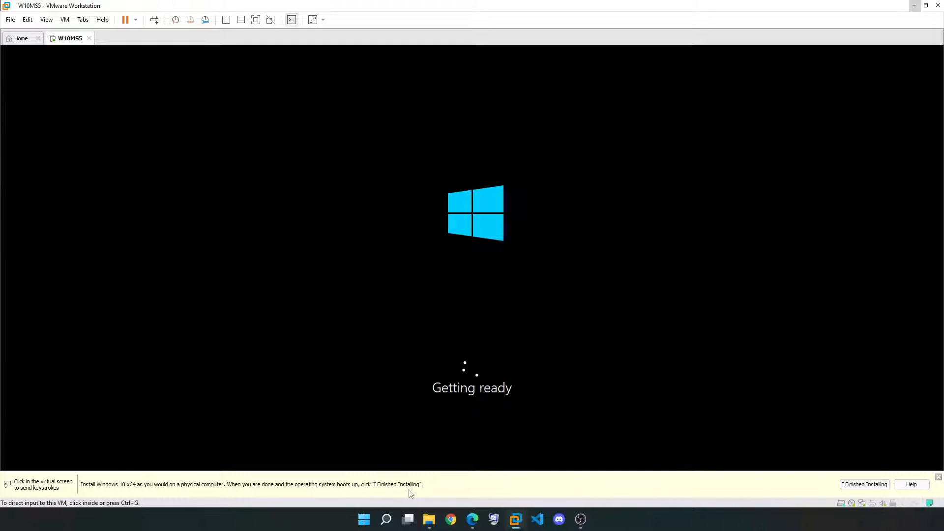
pyautogui.click(453, 465)
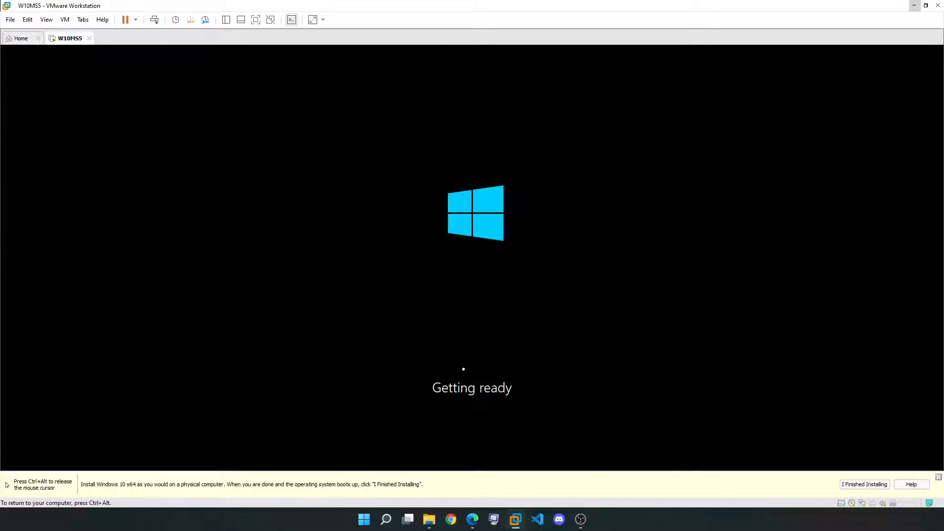
pyautogui.hotkey('ctrl', 'alt')
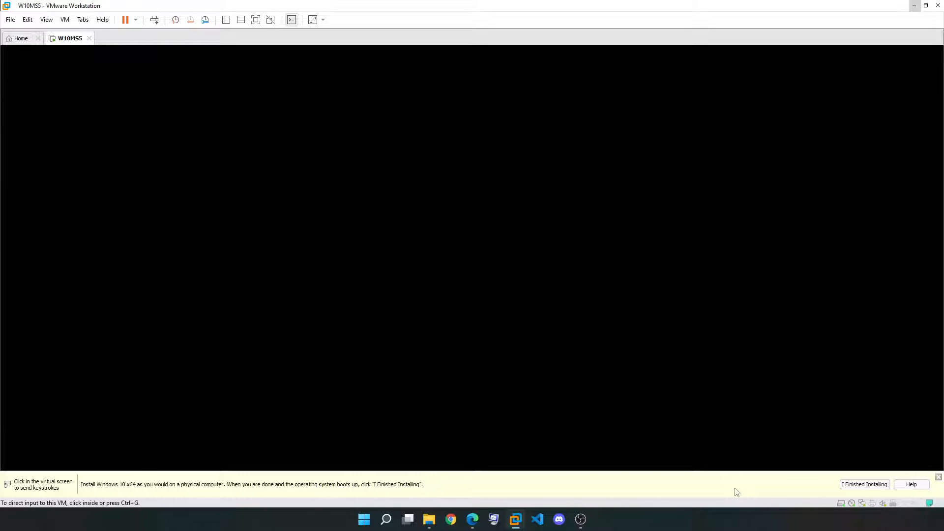
pyautogui.click(707, 238)
pyautogui.hotkey('ctrl', 'alt')
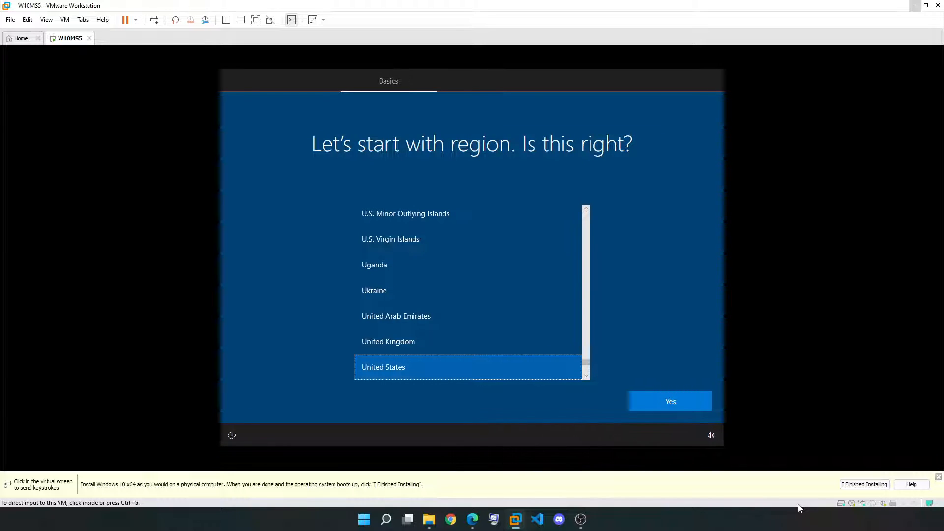
# Answer Yes to United States region and US keyboard layout, then Skip the second layout
pyautogui.click(659, 376)
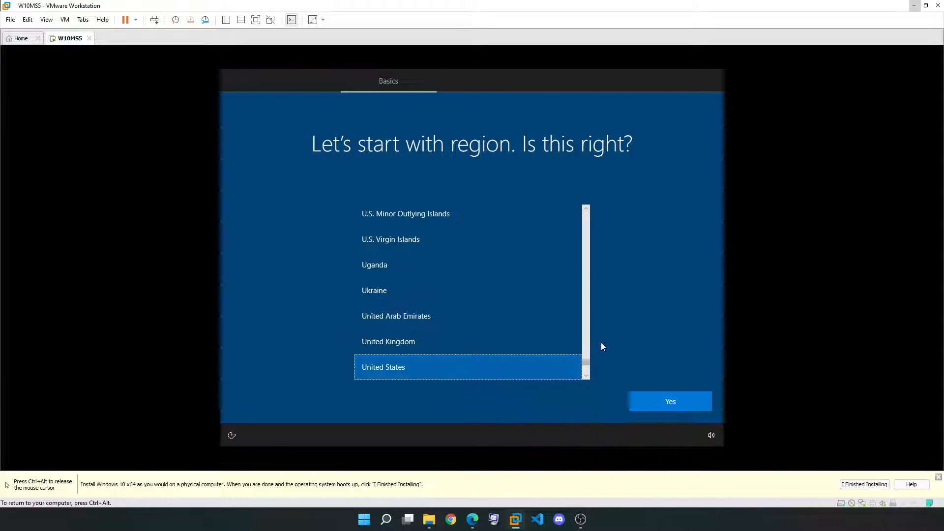
pyautogui.click(662, 403)
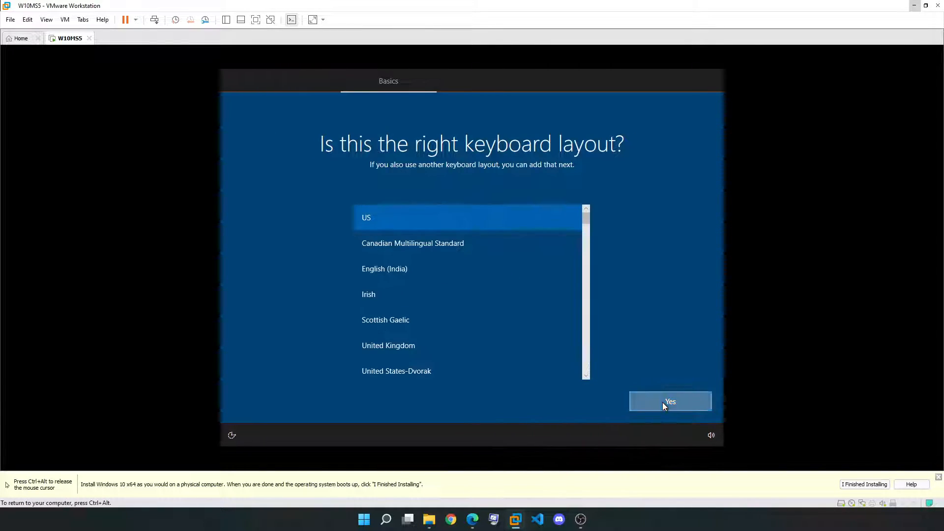
pyautogui.click(663, 402)
pyautogui.click(662, 402)
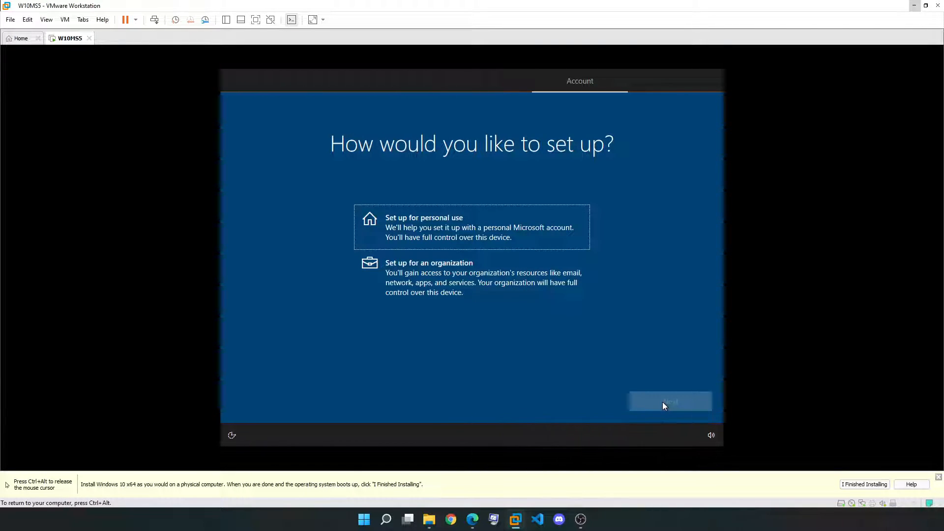
# Select 'Set up for personal use', then choose the Offline account option
pyautogui.hotkey('ctrl', 'alt')
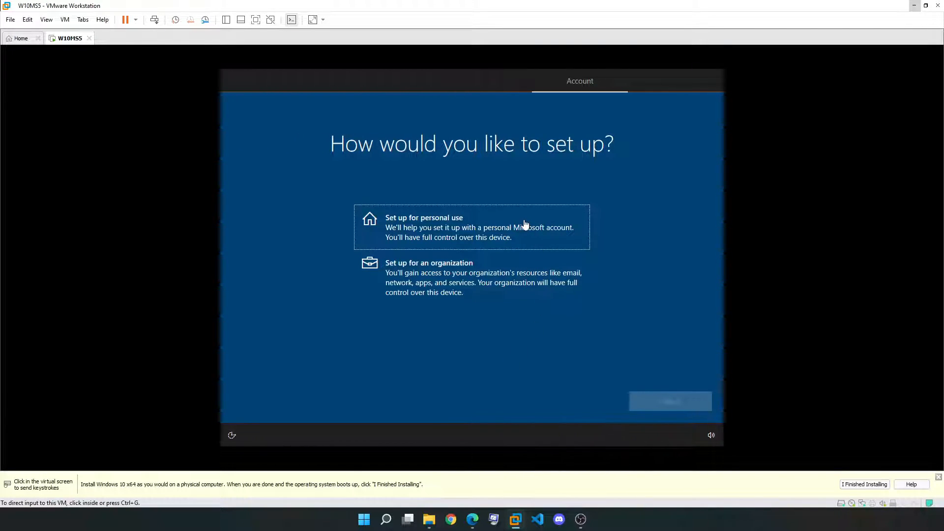
pyautogui.click(531, 176)
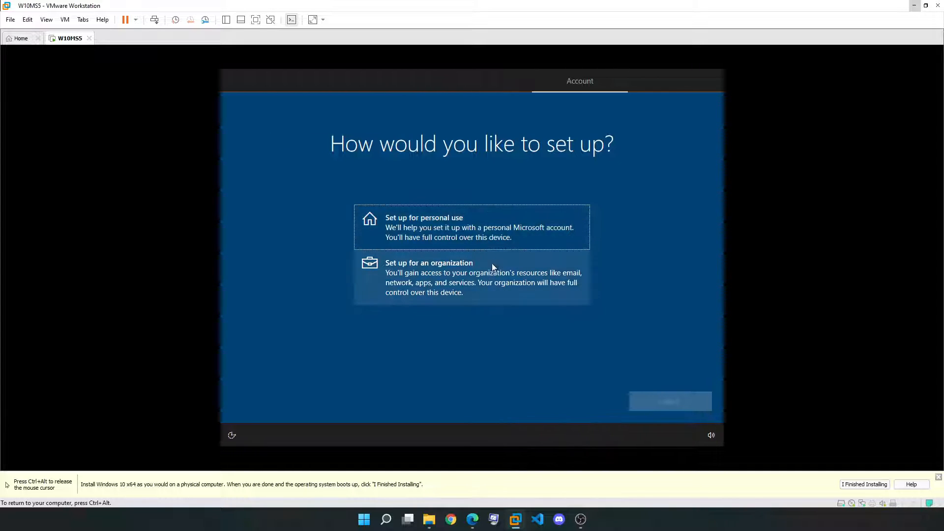
pyautogui.click(516, 240)
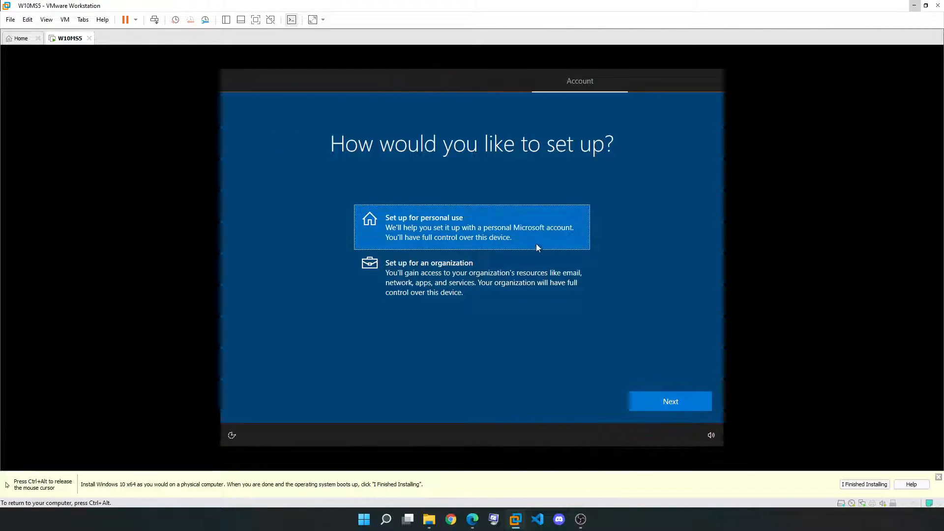
pyautogui.click(673, 401)
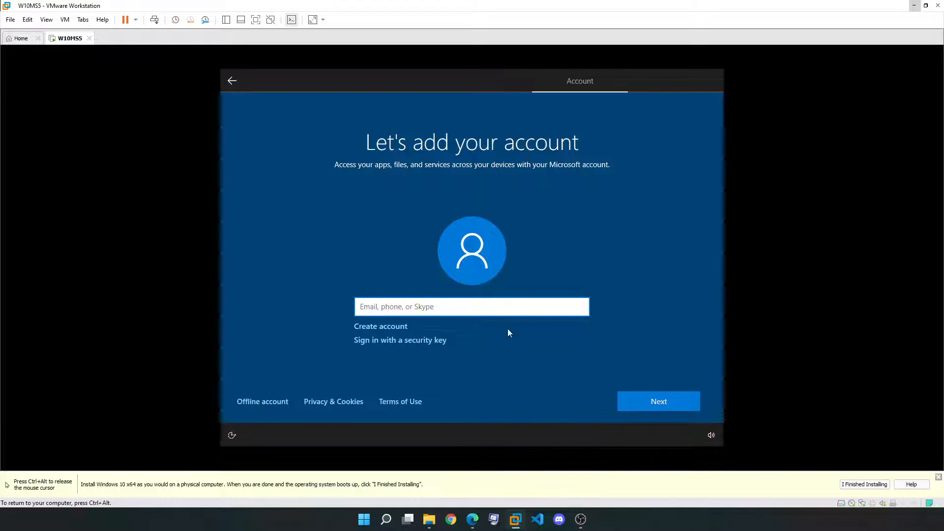
pyautogui.click(247, 403)
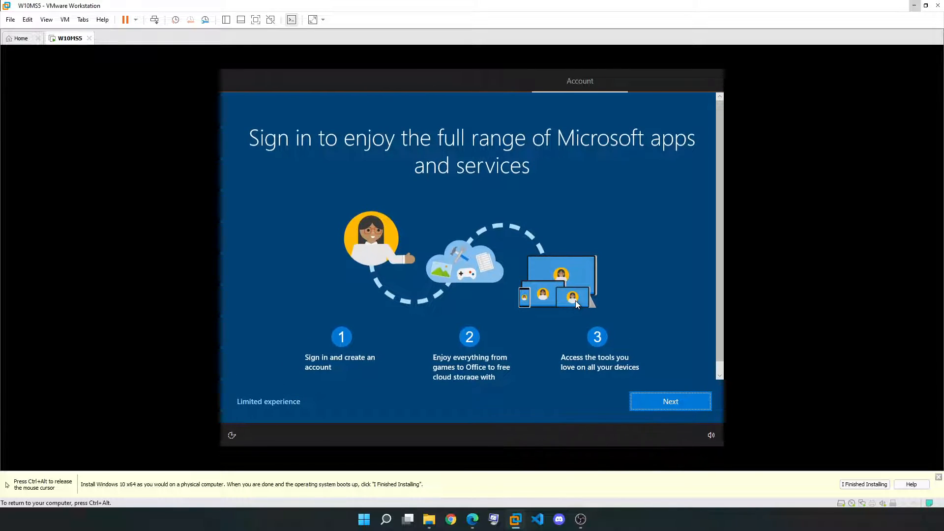
pyautogui.scroll(-1, 570, 307)
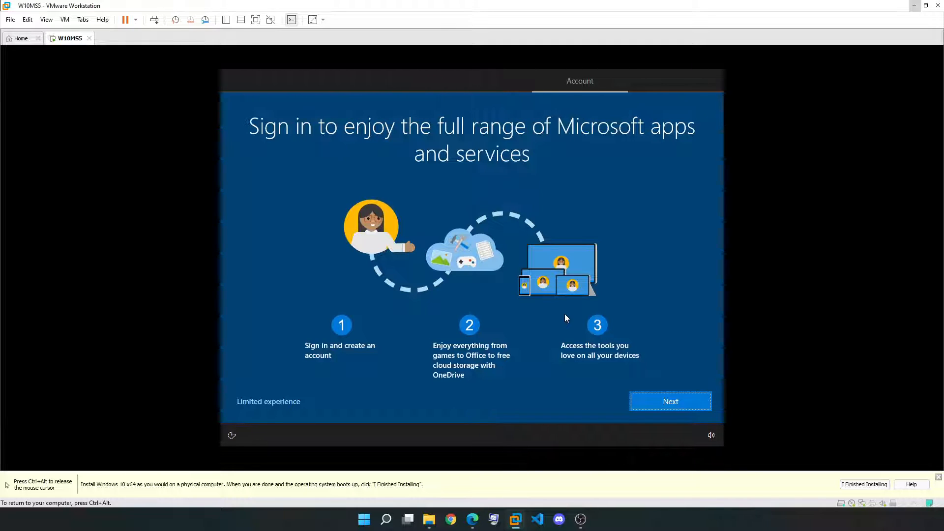
# Continue with limited experience, name the account 'localadmin', and enter and confirm its password
pyautogui.click(261, 403)
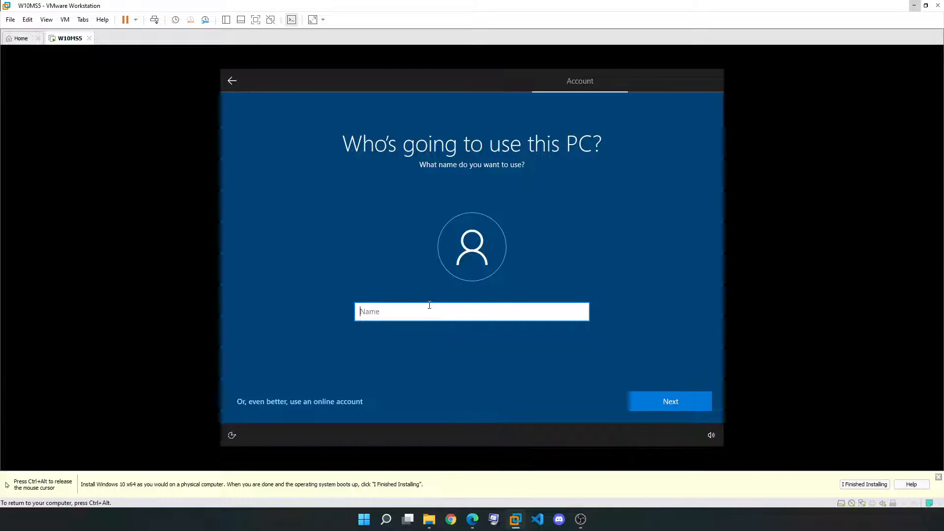
pyautogui.write('localadmin')
pyautogui.press('Return')
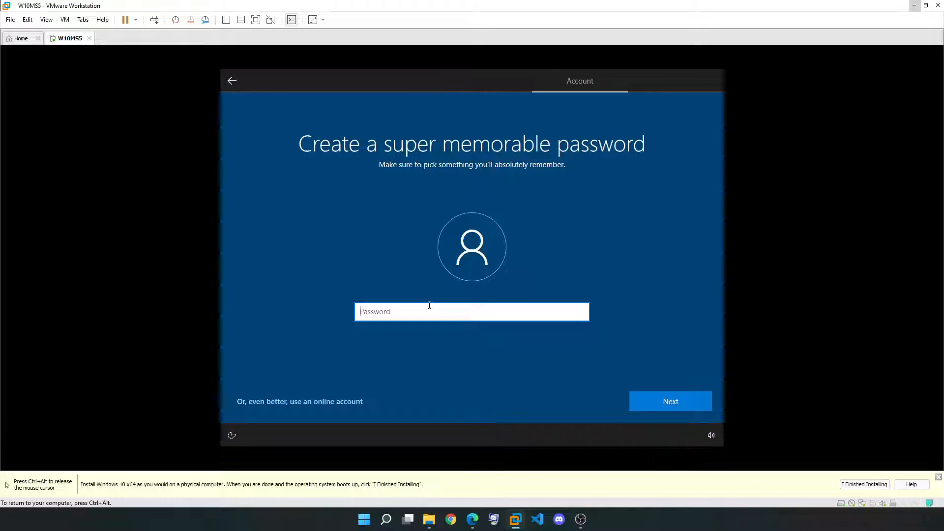
pyautogui.write('************')
pyautogui.press('Return')
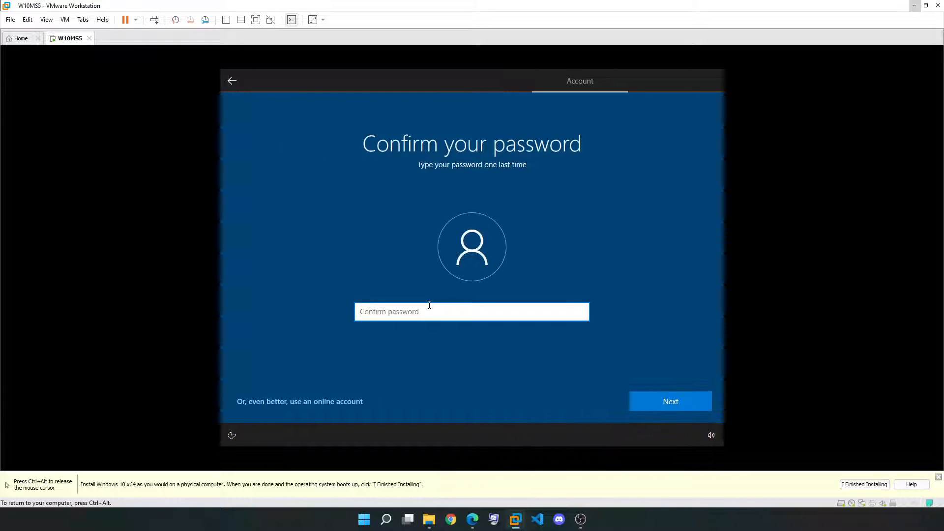
pyautogui.write('************')
pyautogui.press('Return')
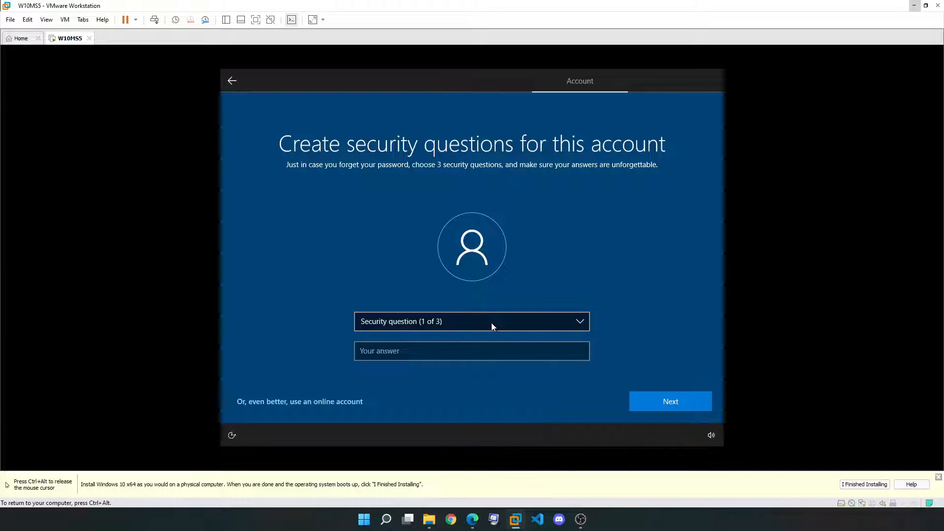
# Set security questions for first pet's name, birth city and childhood nickname, entering an answer for each
pyautogui.click(492, 322)
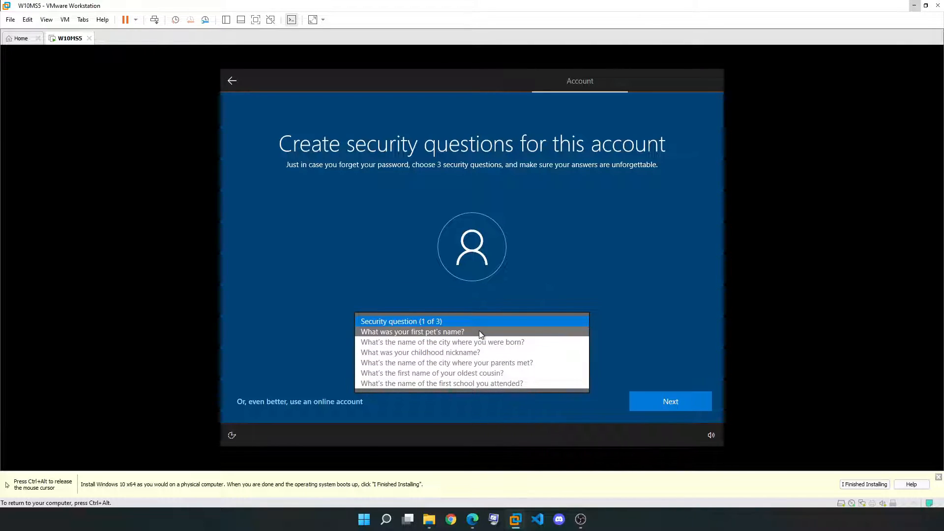
pyautogui.click(479, 332)
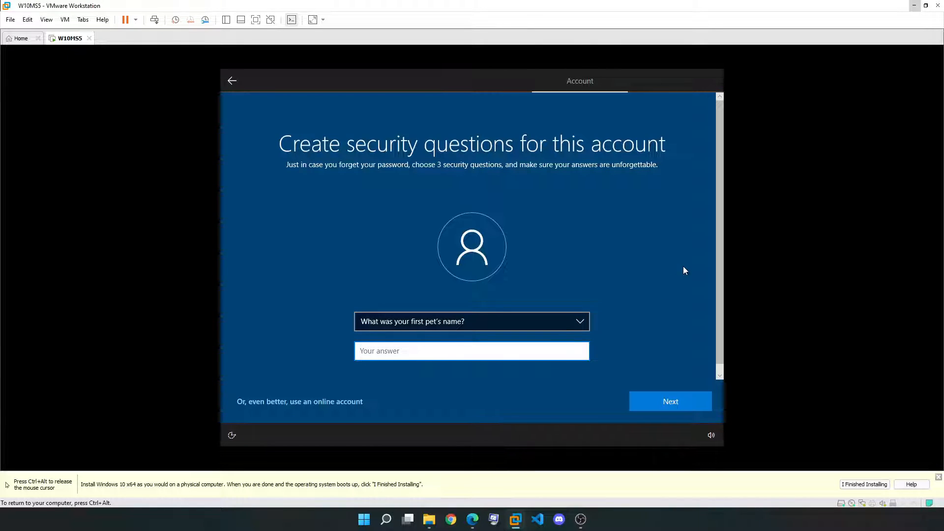
pyautogui.write('answer1')
pyautogui.press('Return')
pyautogui.press('Down')
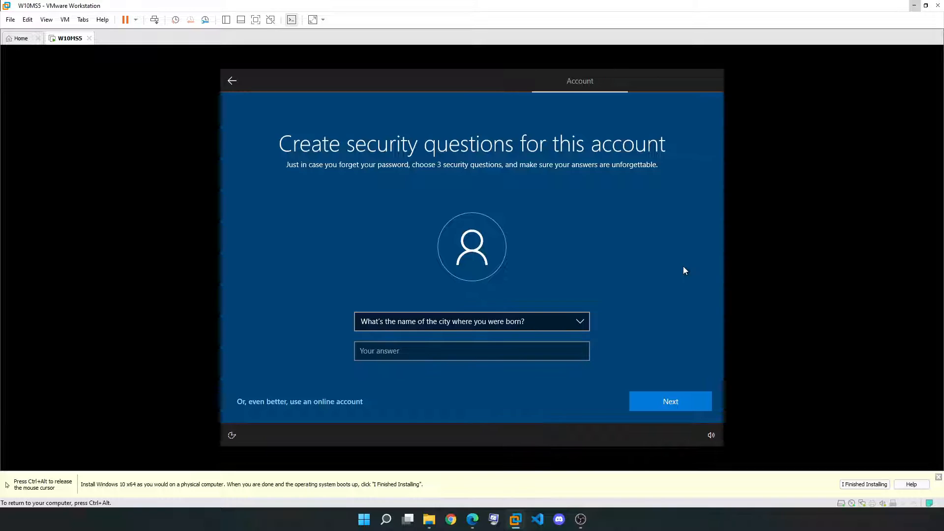
pyautogui.press('Tab')
pyautogui.write('answer2')
pyautogui.press('Return')
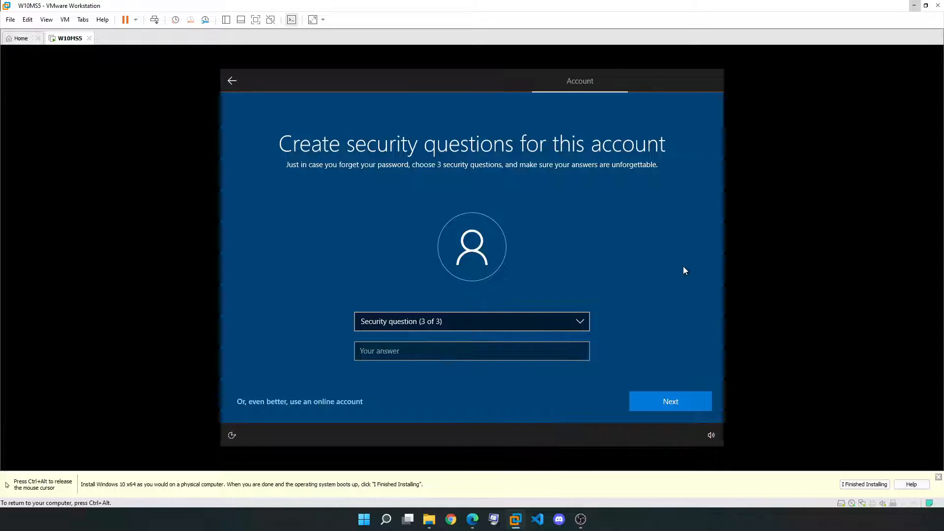
pyautogui.press('Down')
pyautogui.press('Tab')
pyautogui.write('ans')
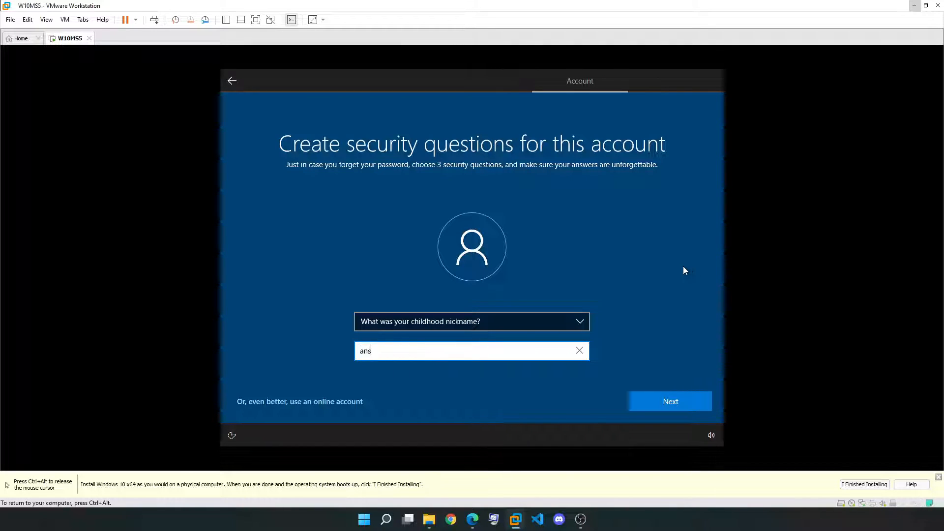
pyautogui.write('wer3')
pyautogui.press('Return')
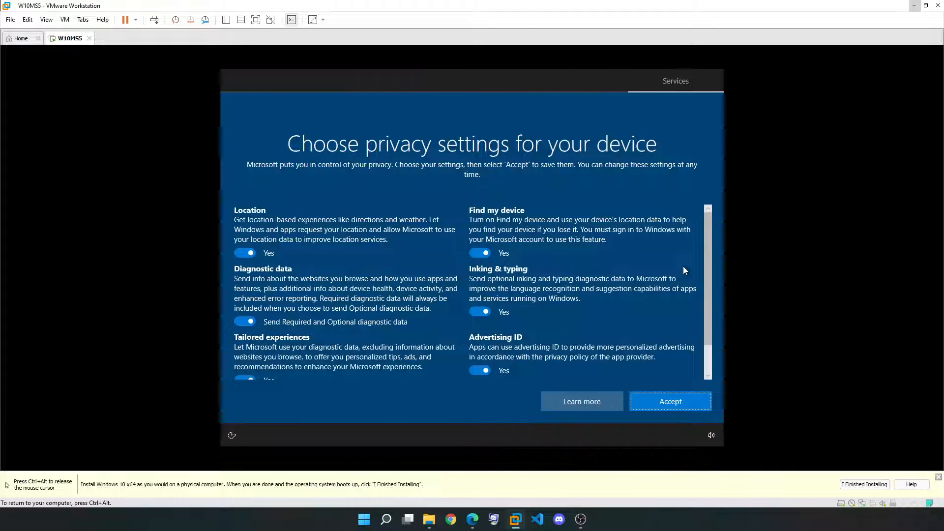
# Accept the privacy settings, then accept the Cortana permissions
pyautogui.scroll(-2, 683, 266)
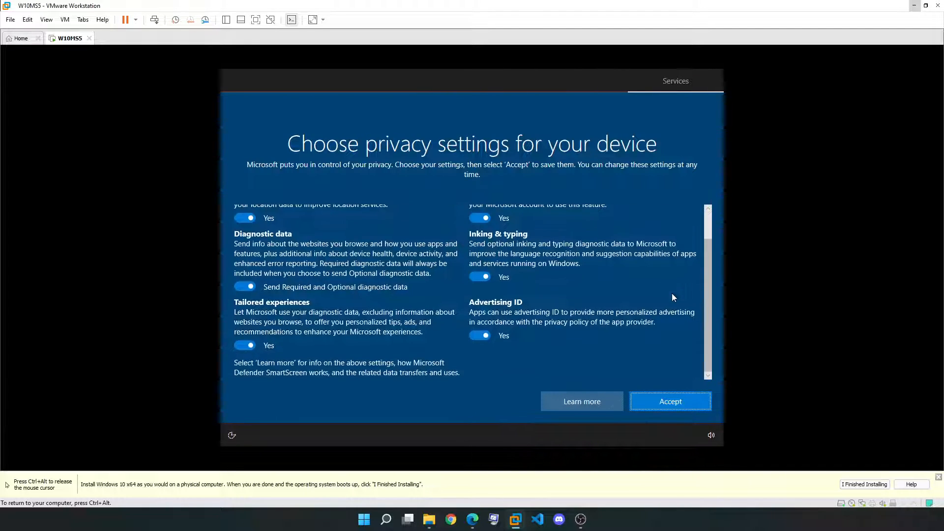
pyautogui.click(684, 401)
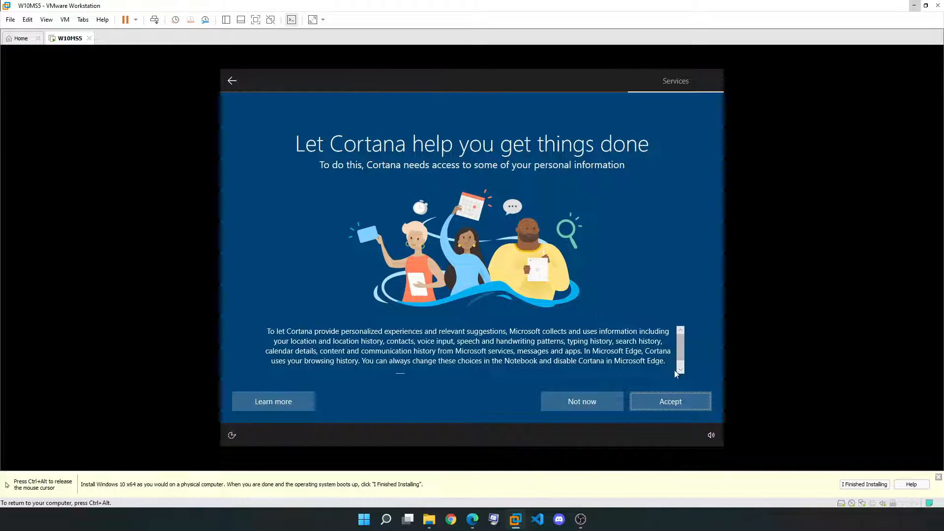
pyautogui.scroll(-1, 662, 368)
pyautogui.click(690, 405)
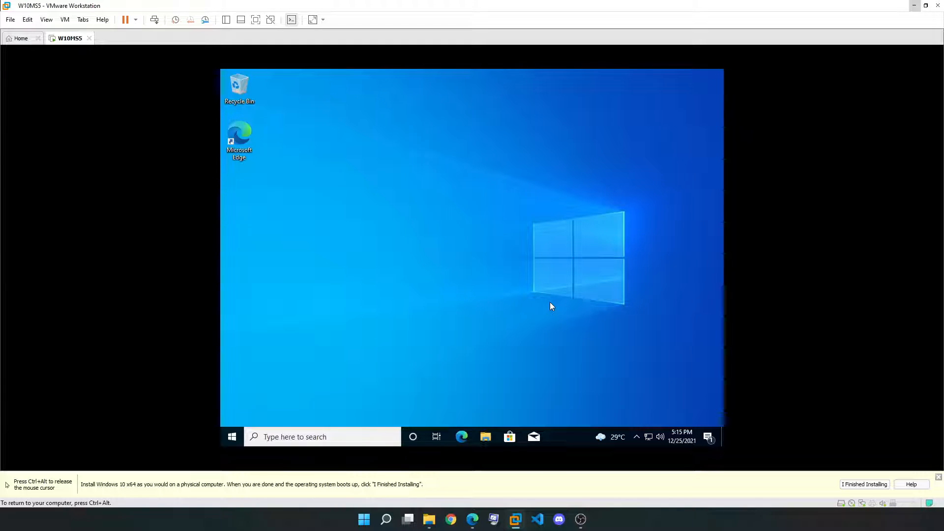
# Show This PC in File Explorer, then open Task Manager's Performance view in full detail
pyautogui.click(485, 441)
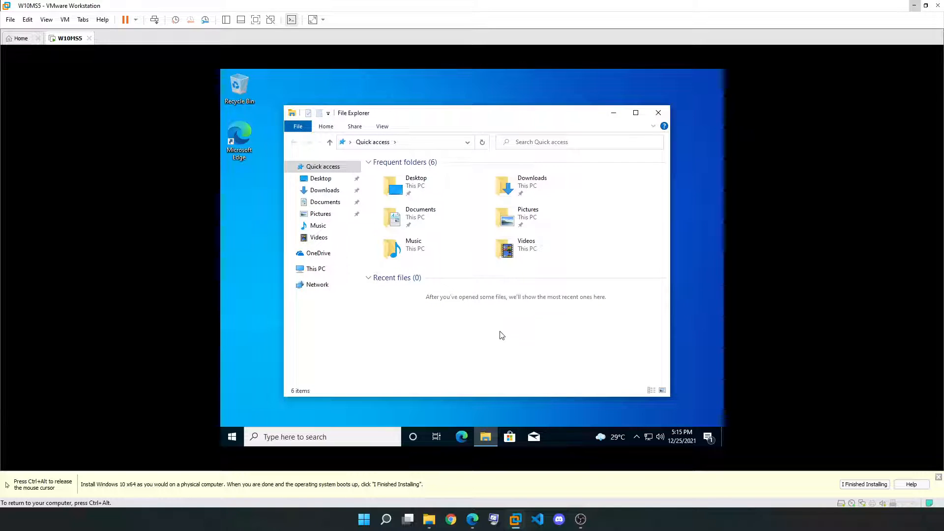
pyautogui.click(315, 269)
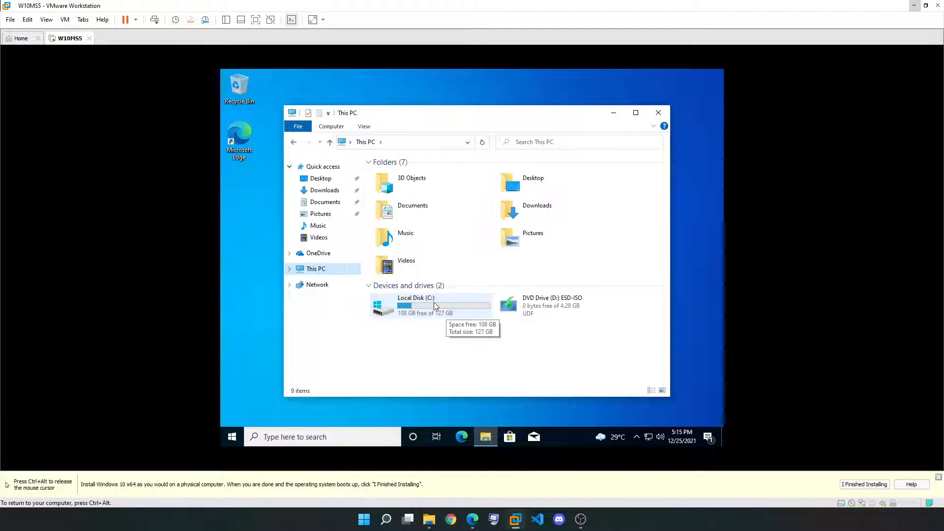
pyautogui.rightClick(563, 435)
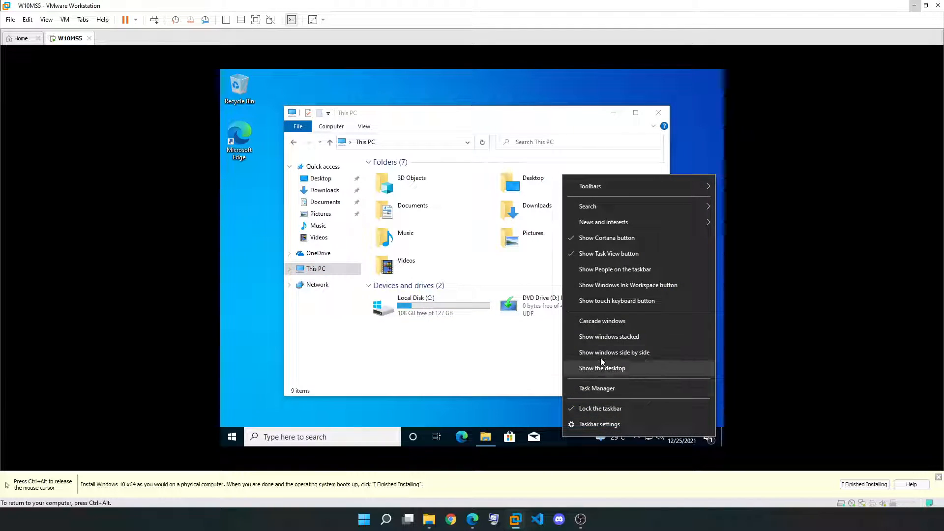
pyautogui.click(601, 388)
pyautogui.click(300, 264)
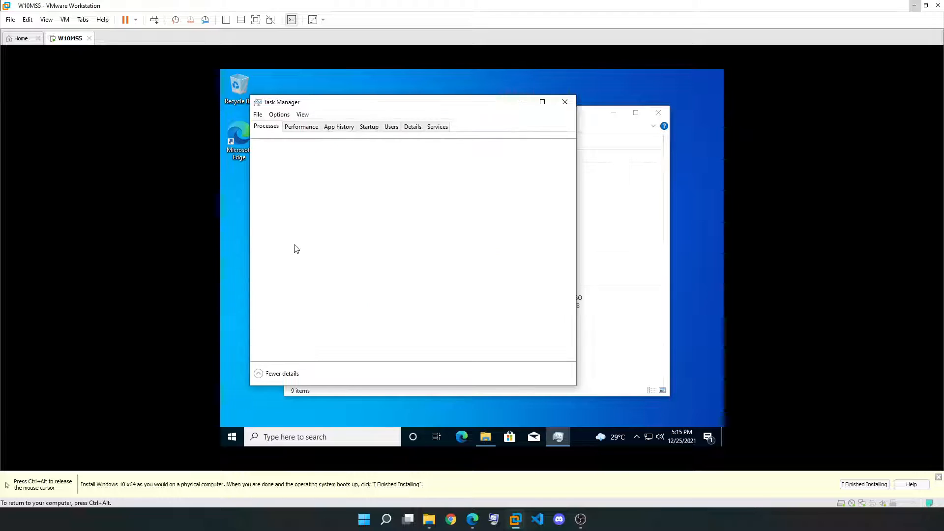
pyautogui.click(308, 127)
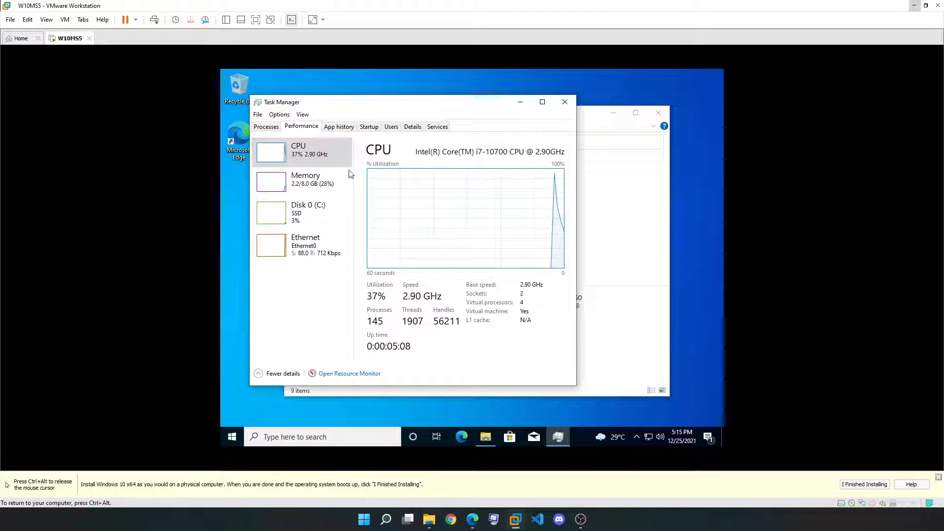
# Switch the CPU graph to per logical processor, check memory usage, and close Task Manager
pyautogui.rightClick(412, 213)
pyautogui.moveTo(500, 219)
pyautogui.click(554, 230)
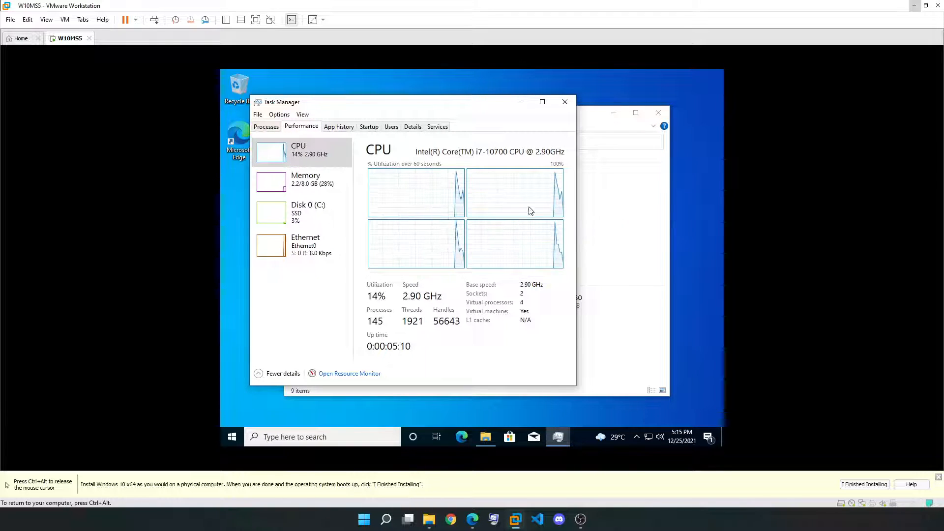
pyautogui.click(306, 181)
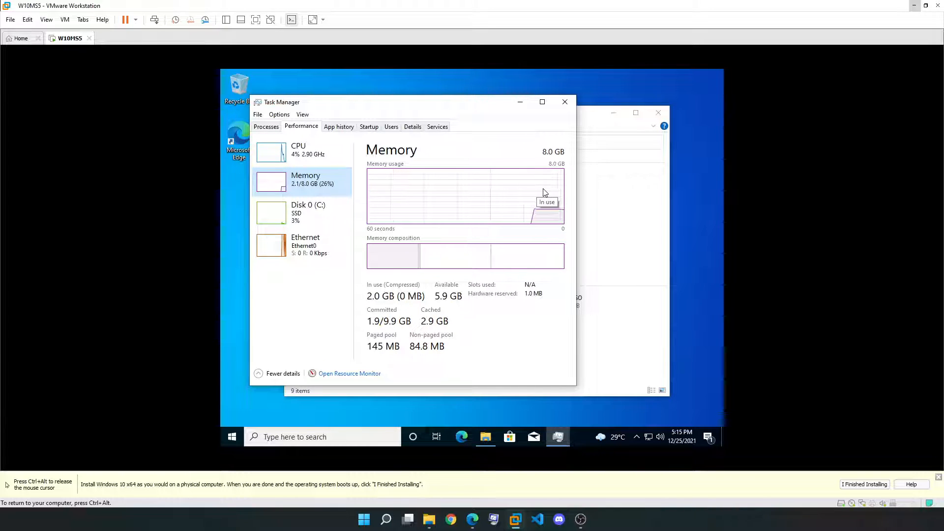
pyautogui.click(565, 102)
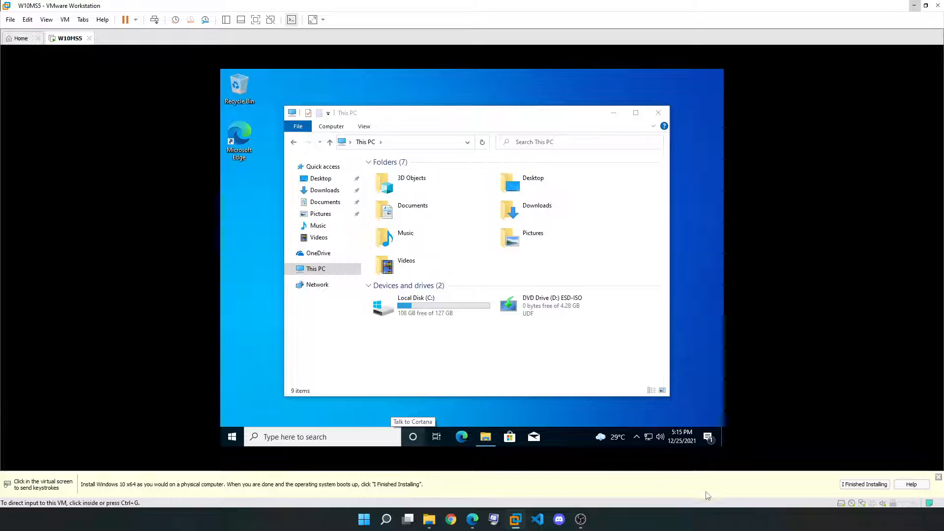
# Dismiss VMware's install reminder and select then deselect the DVD drive in This PC
pyautogui.click(858, 485)
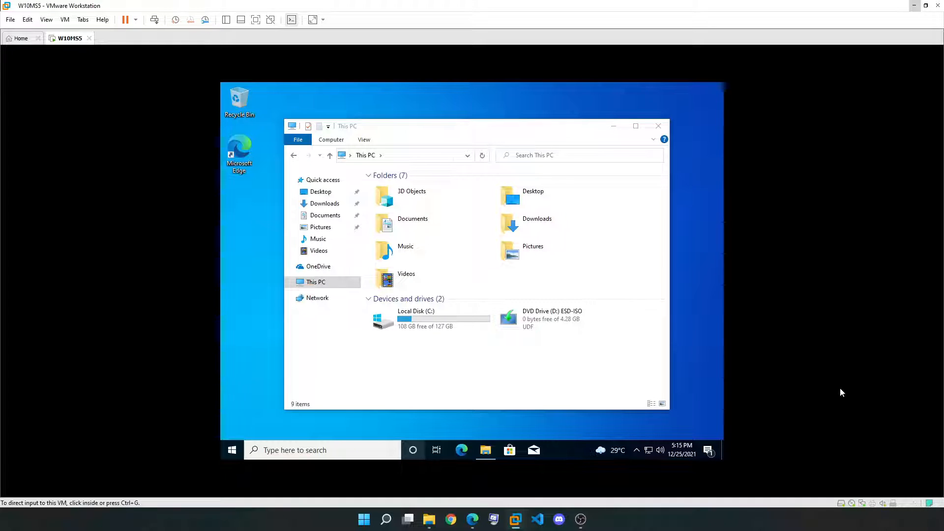
pyautogui.click(619, 331)
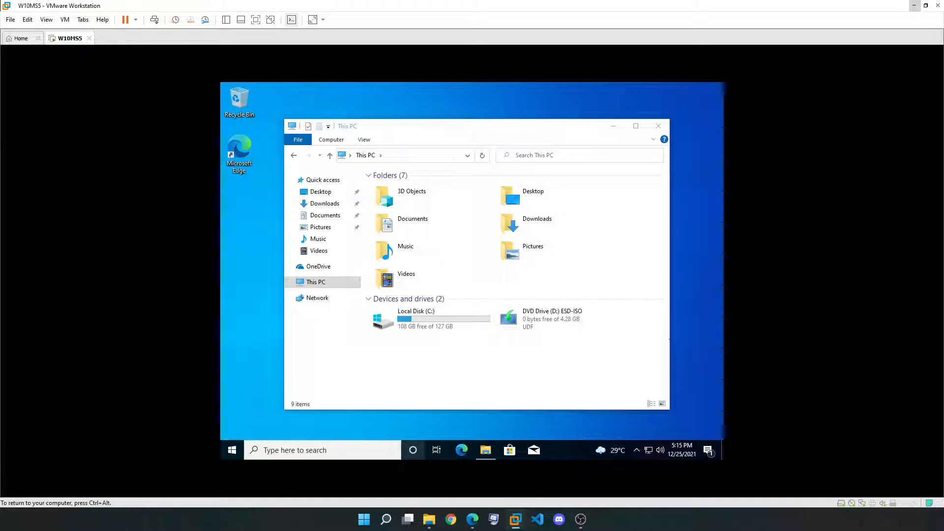
pyautogui.click(544, 330)
pyautogui.click(550, 369)
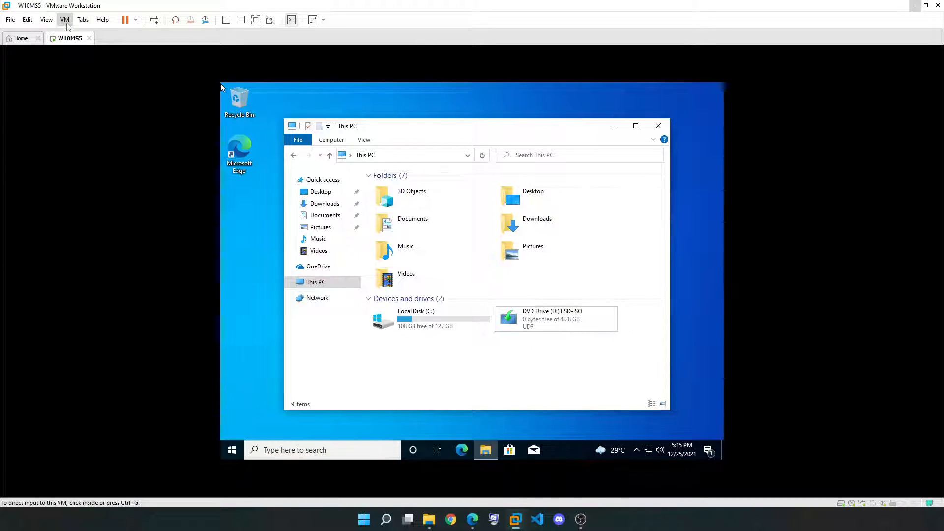
# Choose Install VMware Tools from the virtual machine menu to mount the Tools disc
pyautogui.click(66, 23)
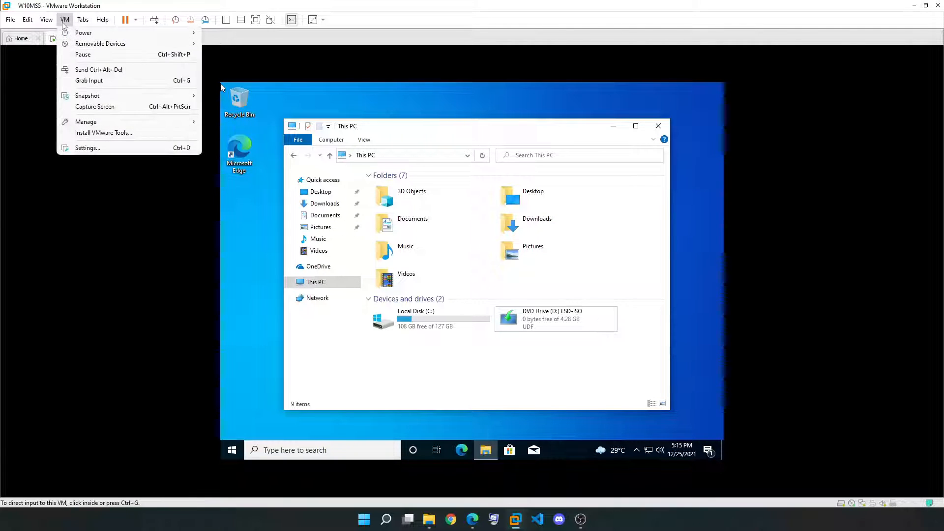
pyautogui.click(65, 21)
pyautogui.click(66, 23)
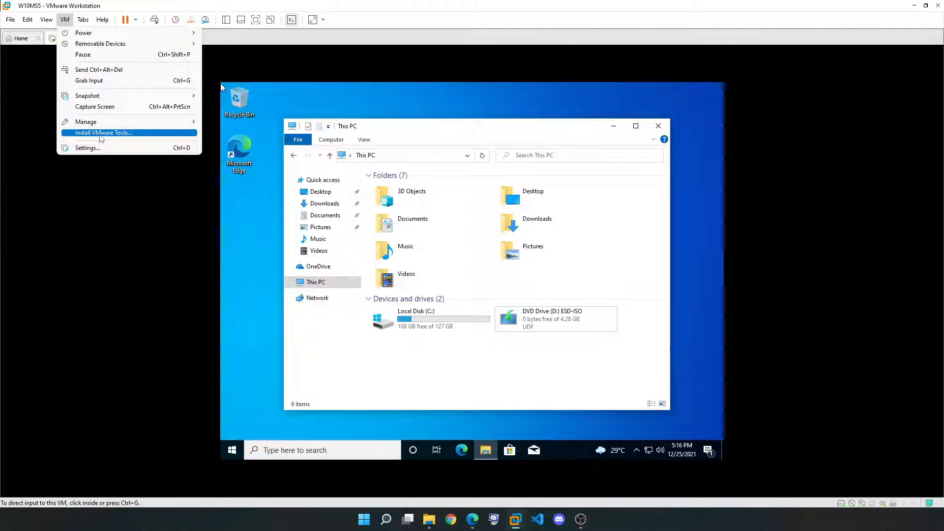
pyautogui.click(100, 135)
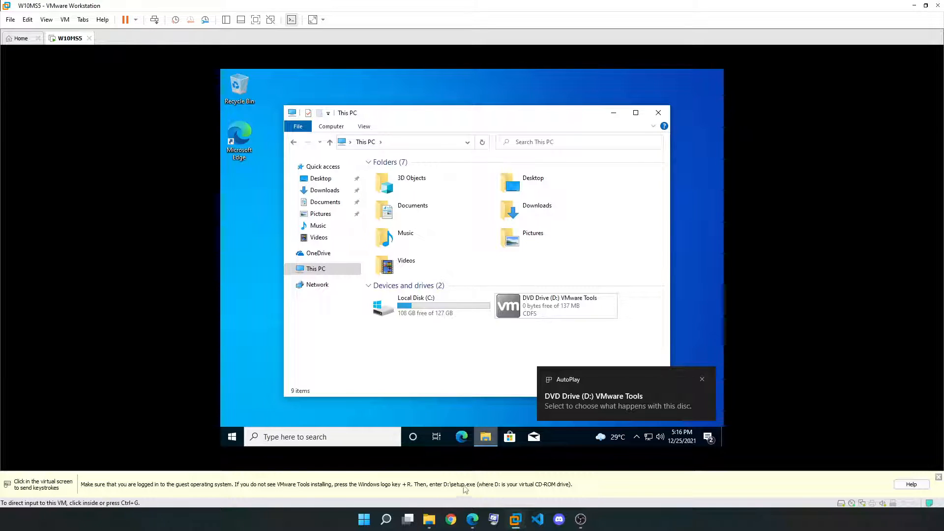
# Dismiss the install hint, run the installer from DVD Drive (D:) VMware Tools, and approve UAC
pyautogui.click(601, 358)
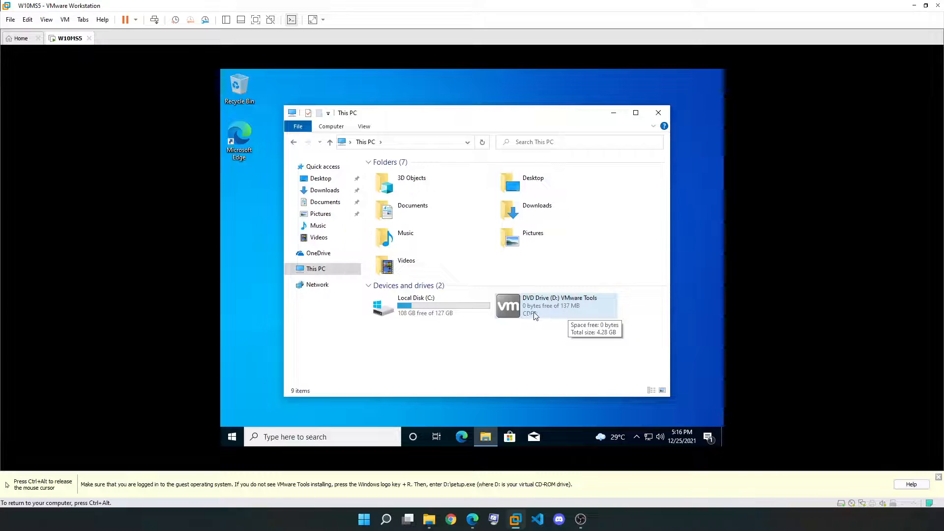
pyautogui.hotkey('ctrl', 'alt')
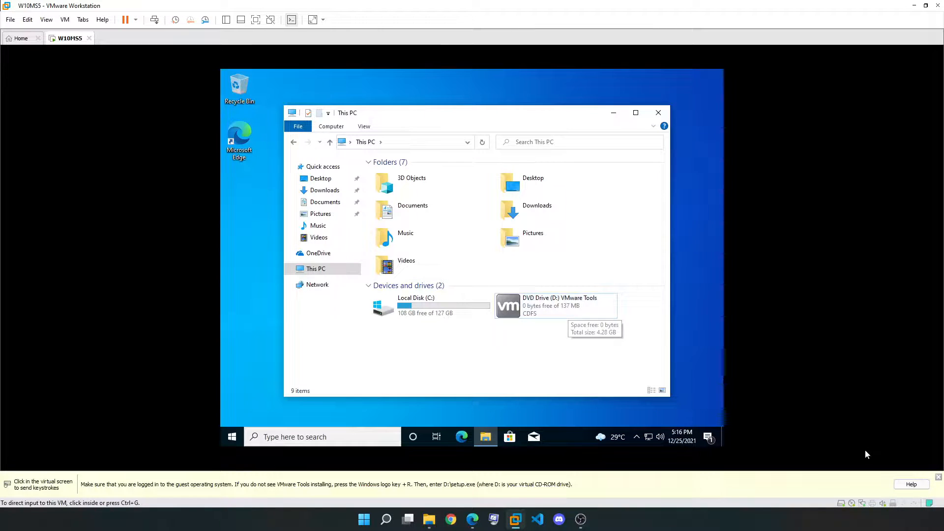
pyautogui.click(939, 478)
pyautogui.click(636, 338)
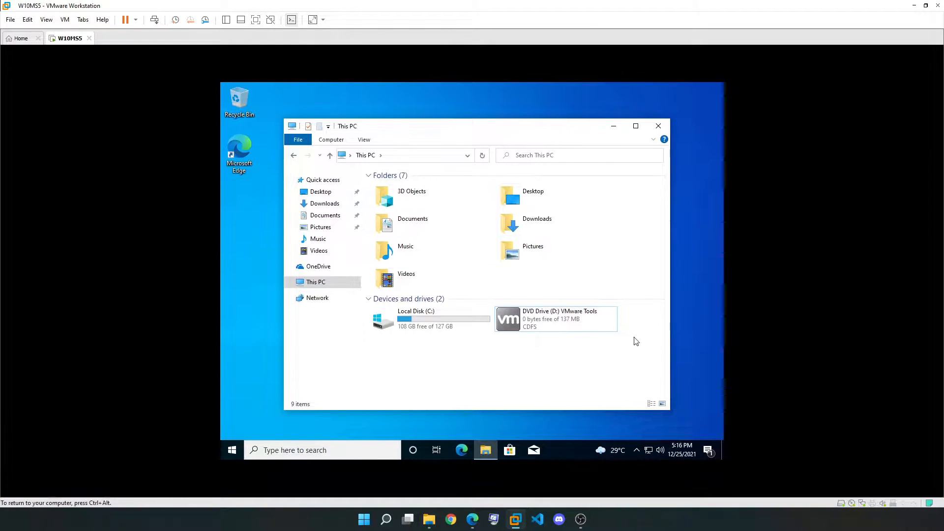
pyautogui.rightClick(536, 323)
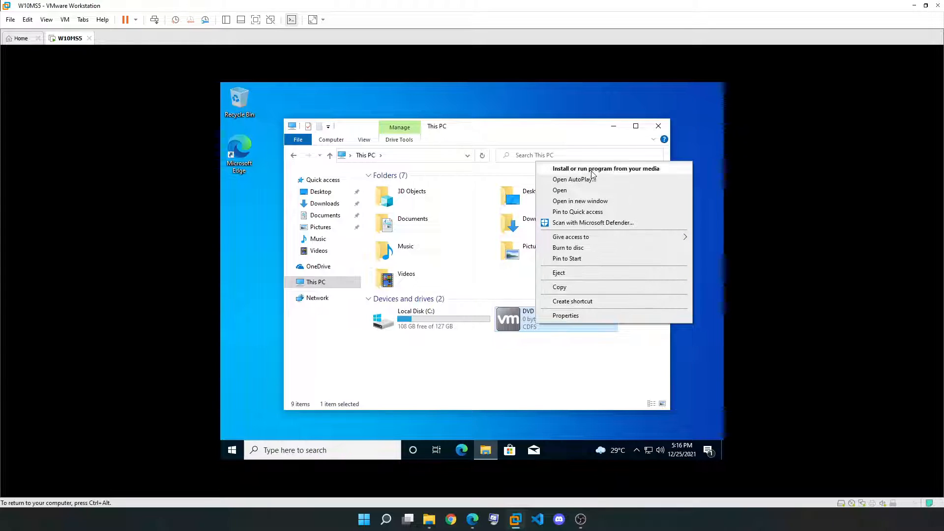
pyautogui.click(542, 369)
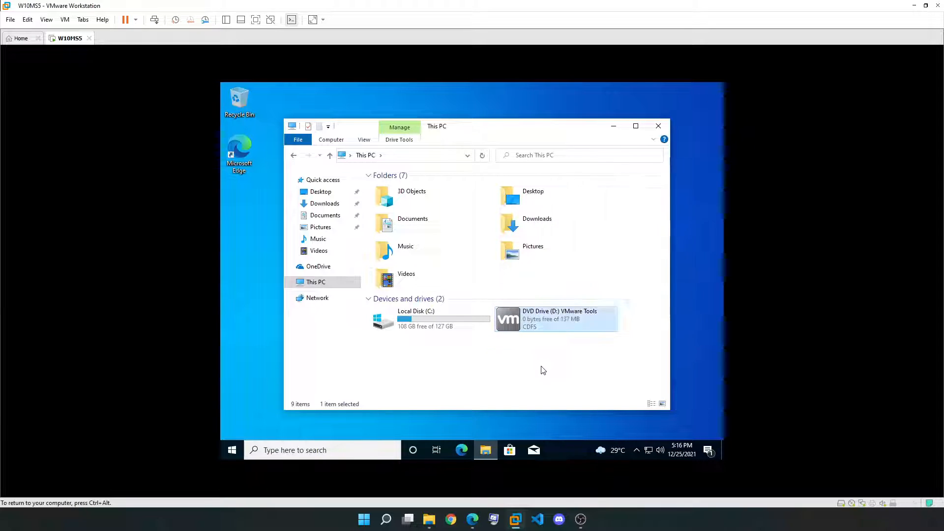
pyautogui.rightClick(538, 311)
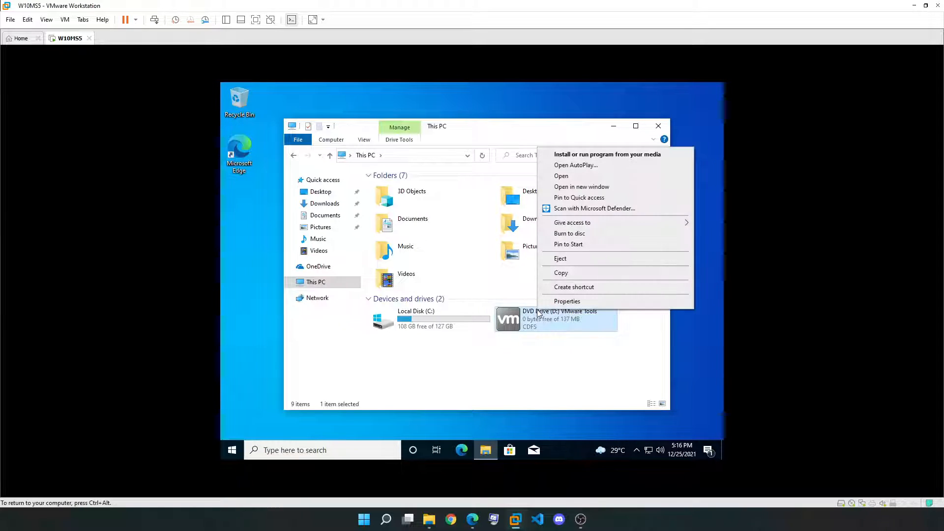
pyautogui.click(582, 155)
pyautogui.click(438, 333)
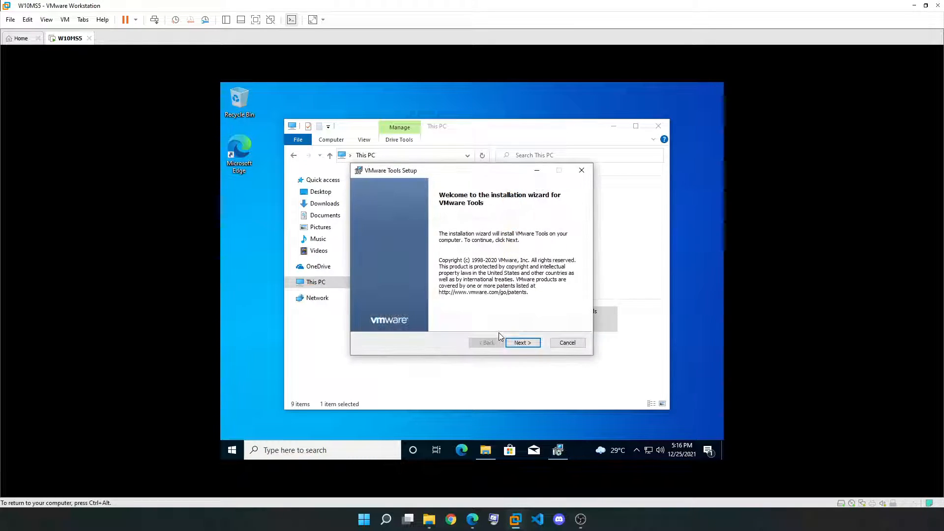
# Install VMware Tools with the Typical setup, finish the wizard, and accept the guest restart
pyautogui.click(514, 345)
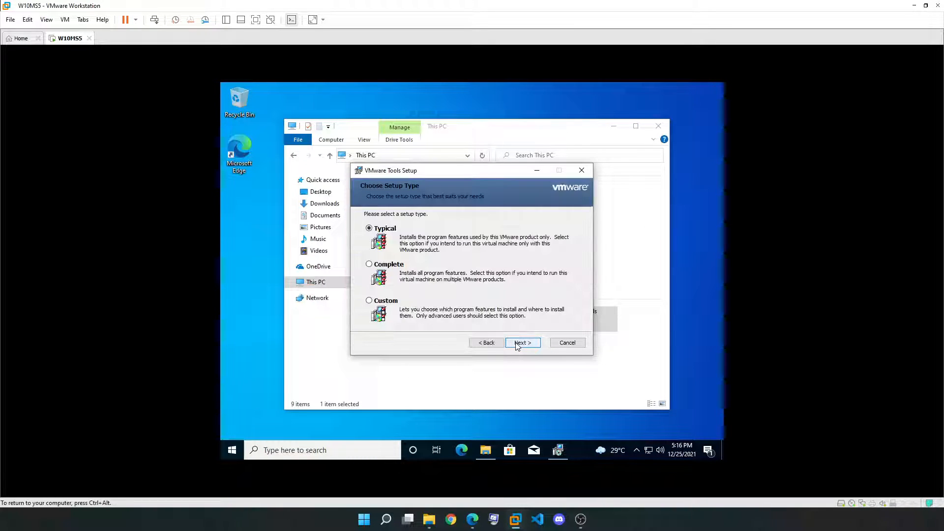
pyautogui.click(517, 345)
pyautogui.click(521, 344)
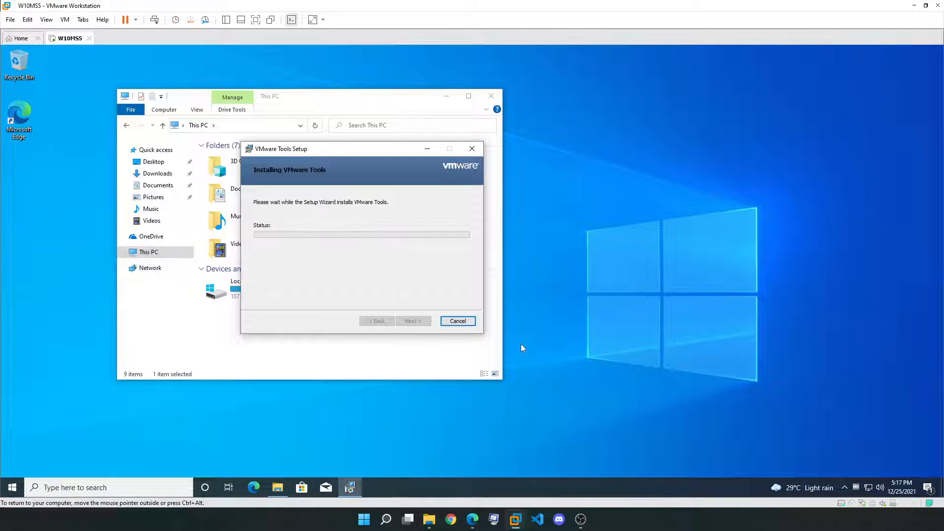
pyautogui.click(413, 321)
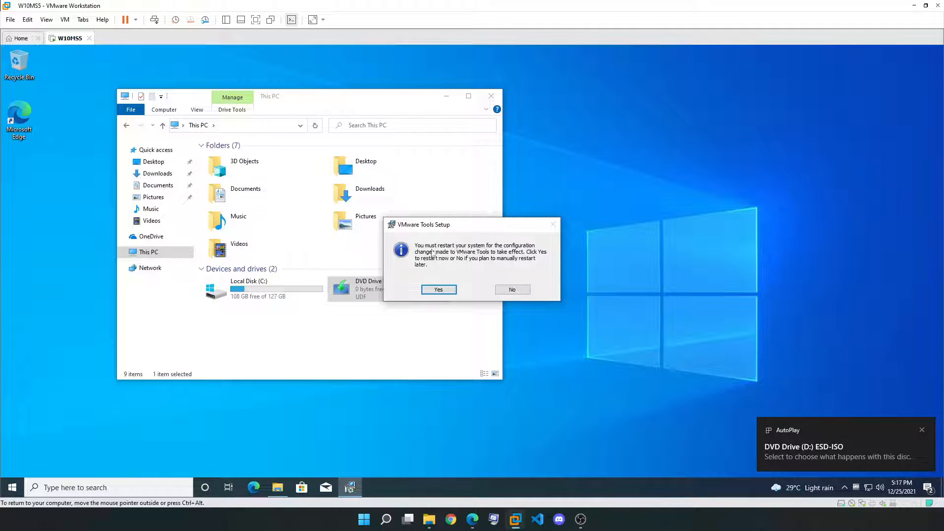
pyautogui.moveTo(442, 230); pyautogui.dragTo(545, 179)
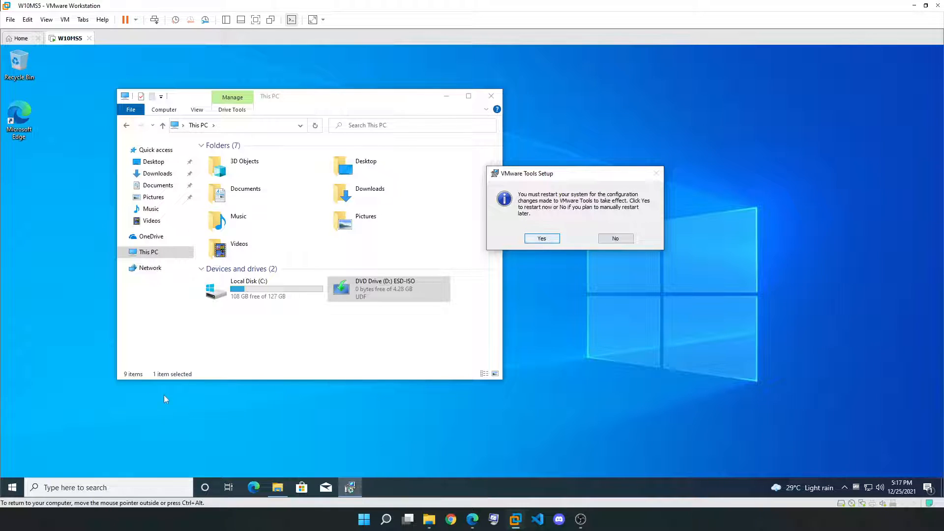
pyautogui.click(533, 239)
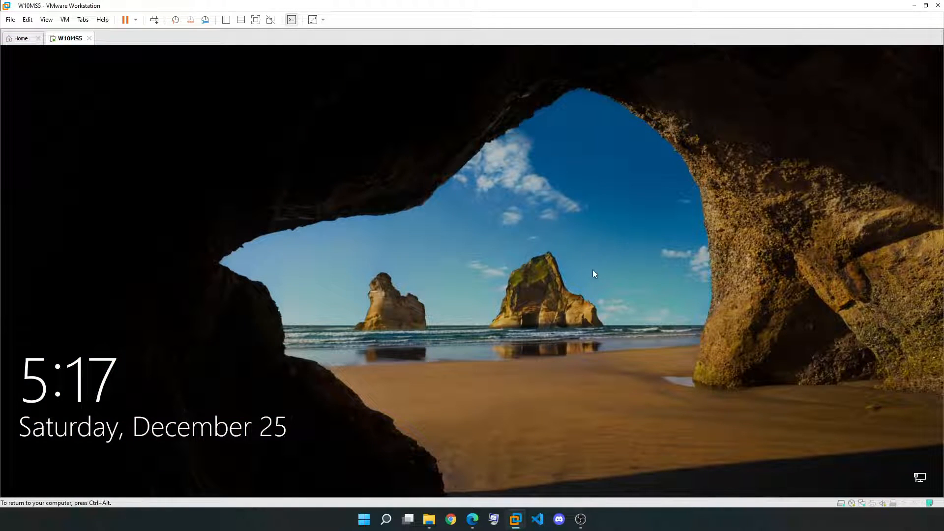
# Sign in to the W10MS5 local account with its password from the lock screen
pyautogui.click(591, 273)
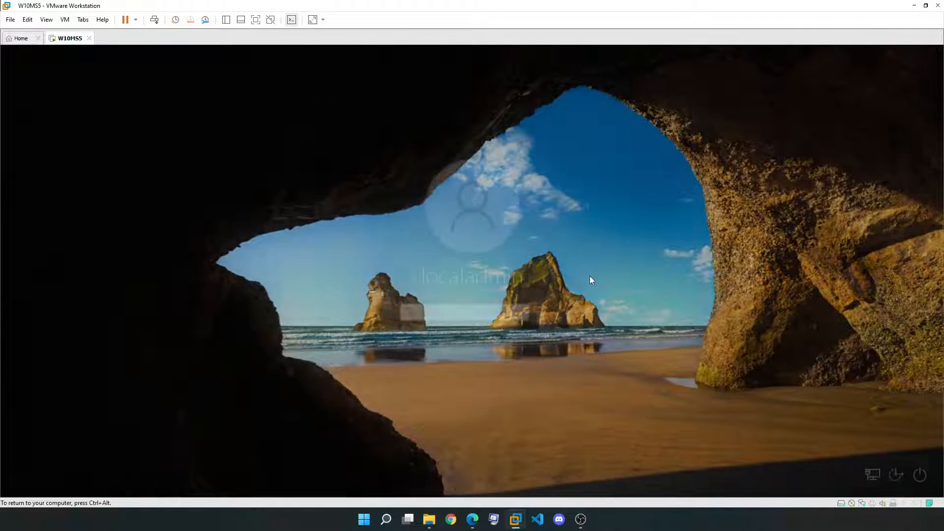
pyautogui.write('**************')
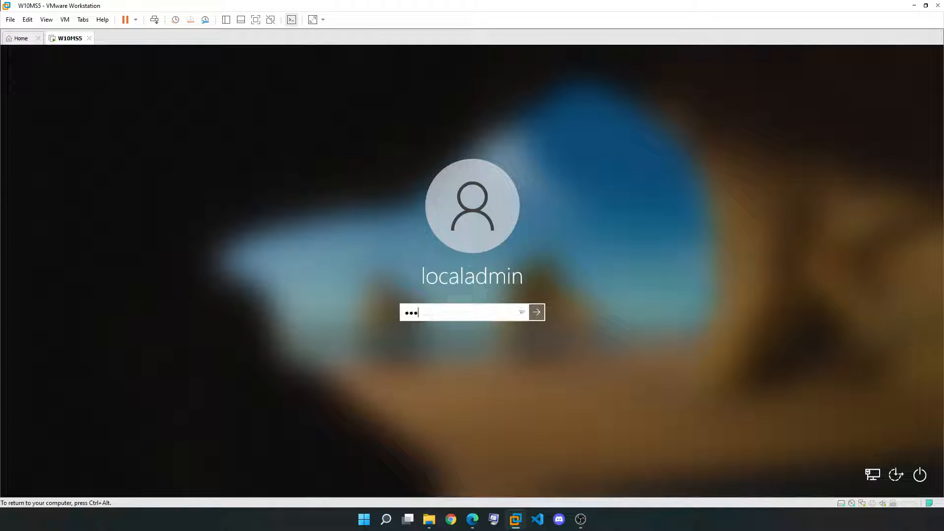
pyautogui.press('Return')
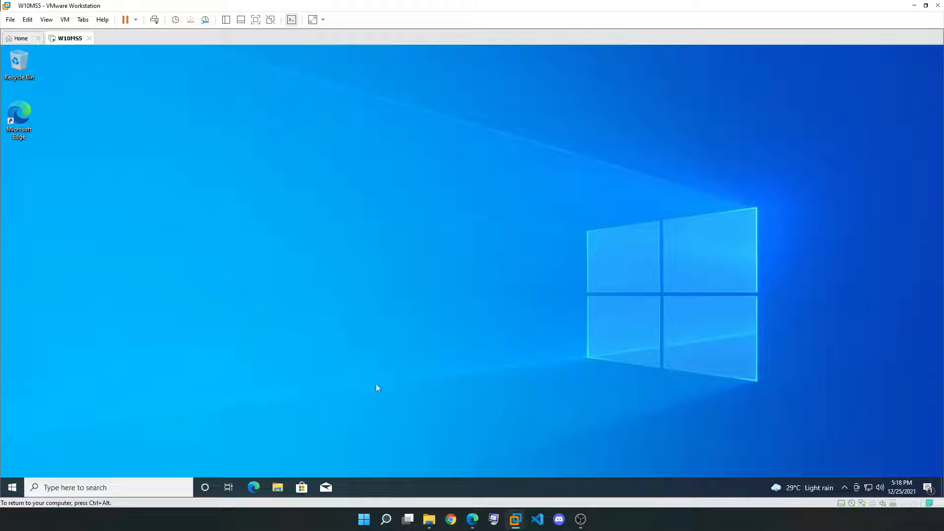
pyautogui.click(13, 487)
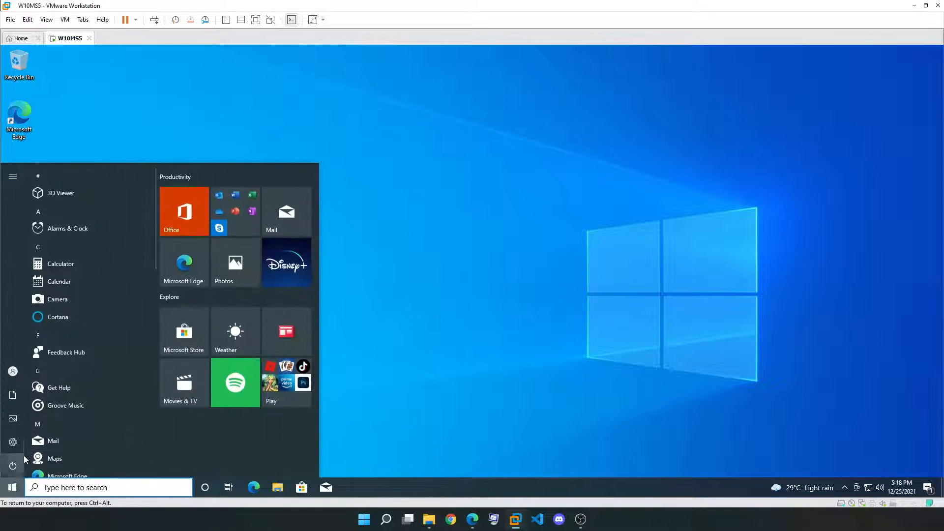
pyautogui.click(463, 158)
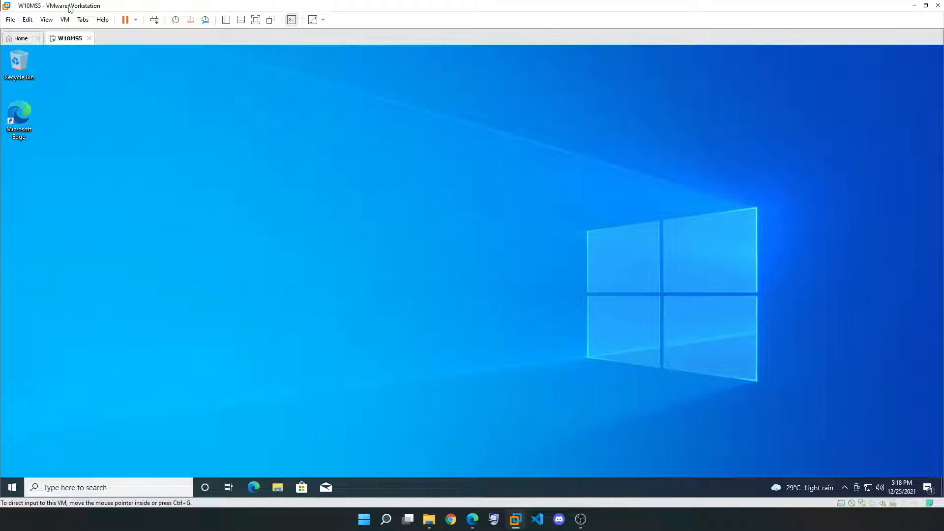
pyautogui.click(360, 520)
pyautogui.click(361, 520)
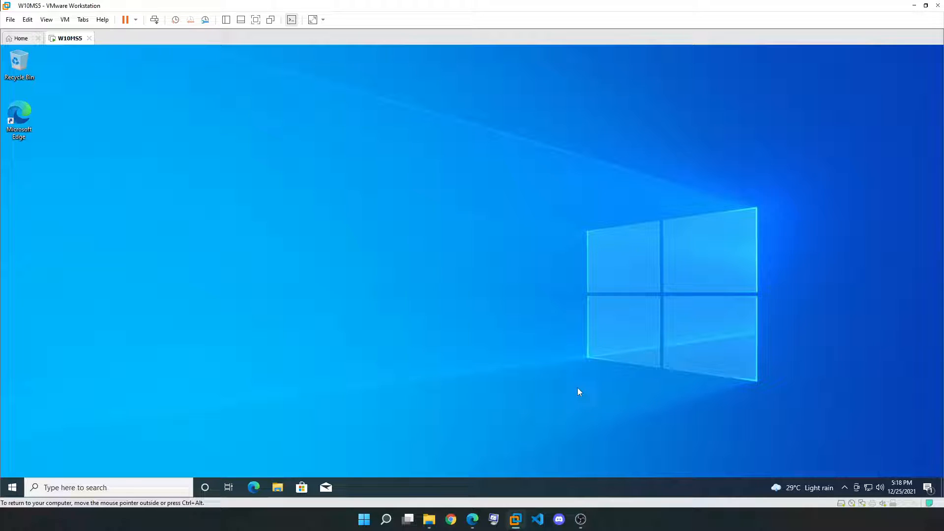
pyautogui.click(13, 487)
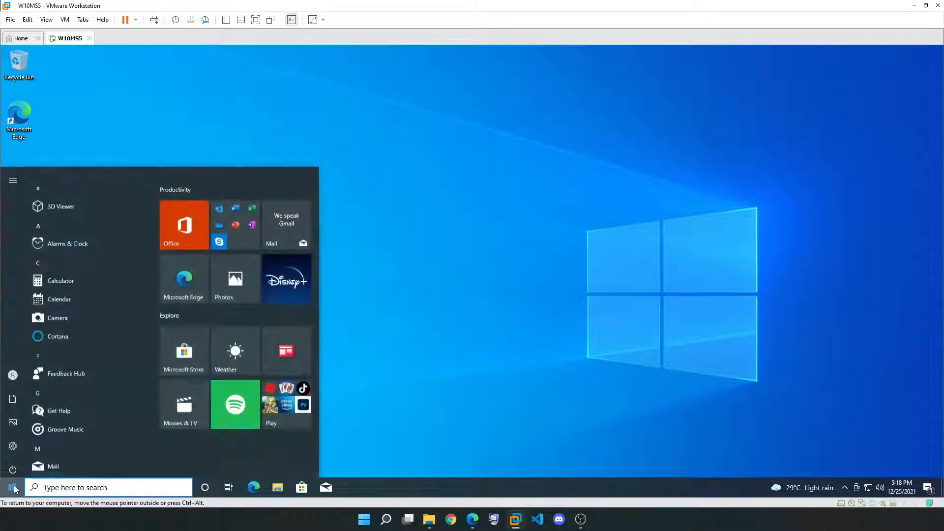
pyautogui.click(13, 441)
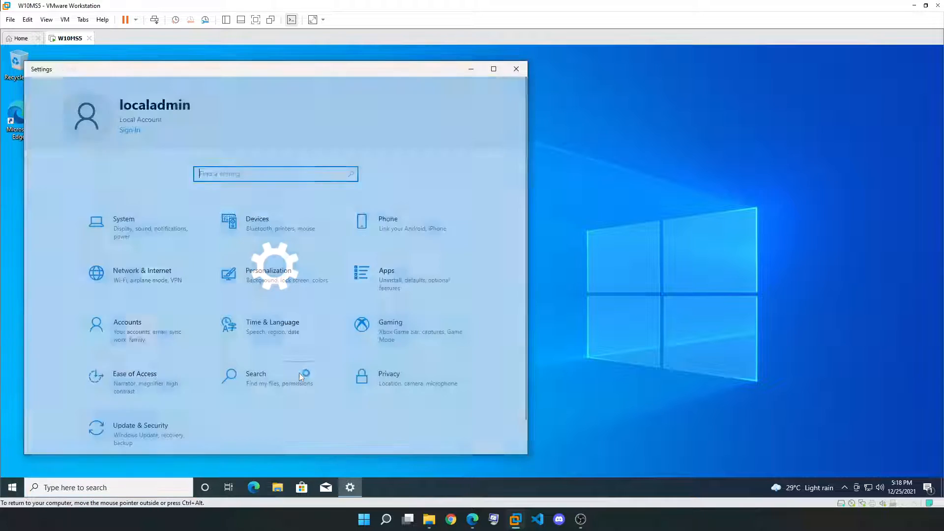
pyautogui.moveTo(388, 70); pyautogui.dragTo(585, 62)
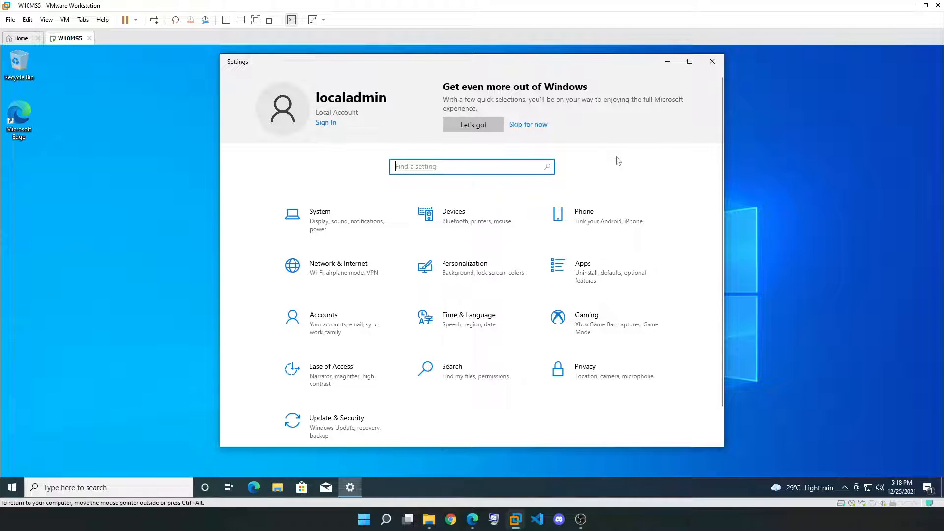
pyautogui.scroll(-2, 624, 254)
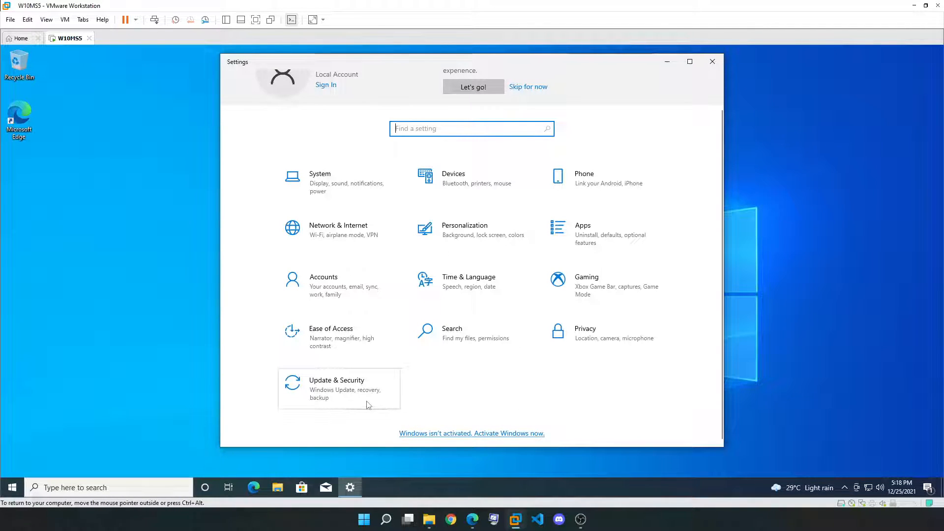
pyautogui.scroll(1, 391, 394)
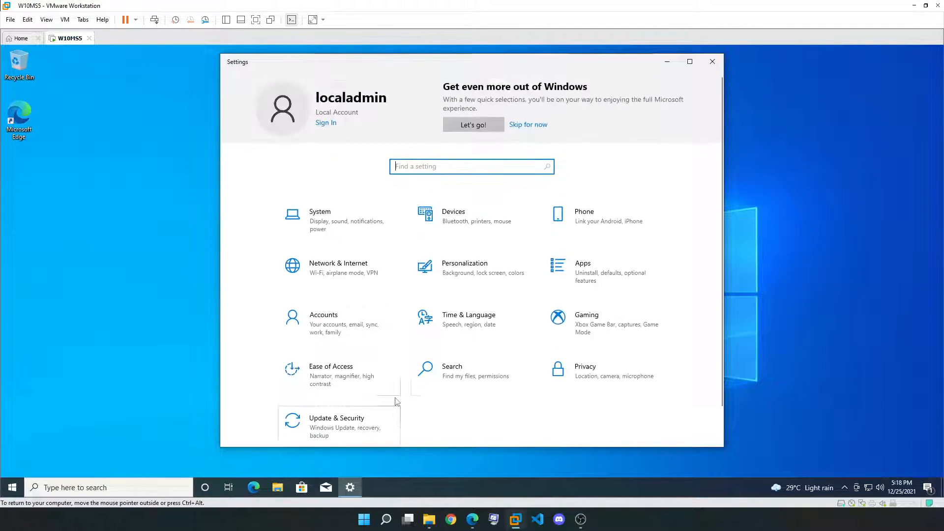
pyautogui.click(712, 61)
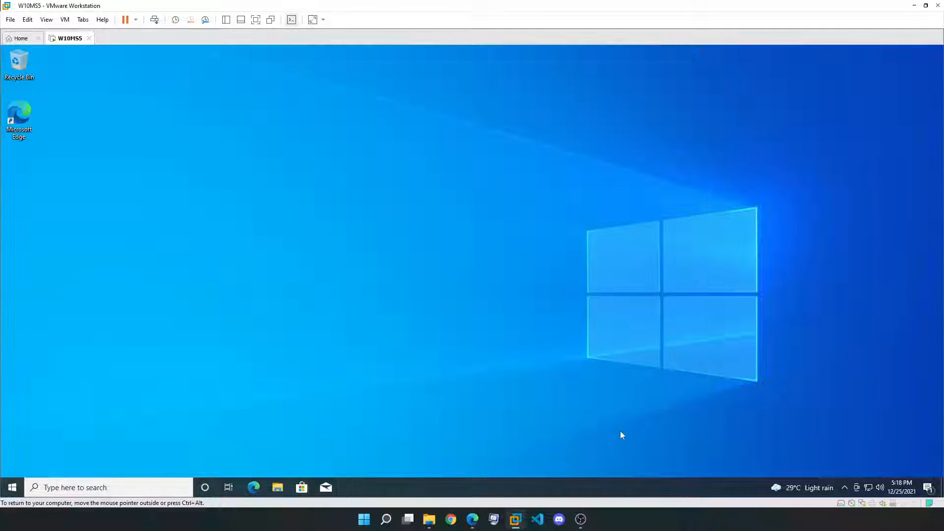